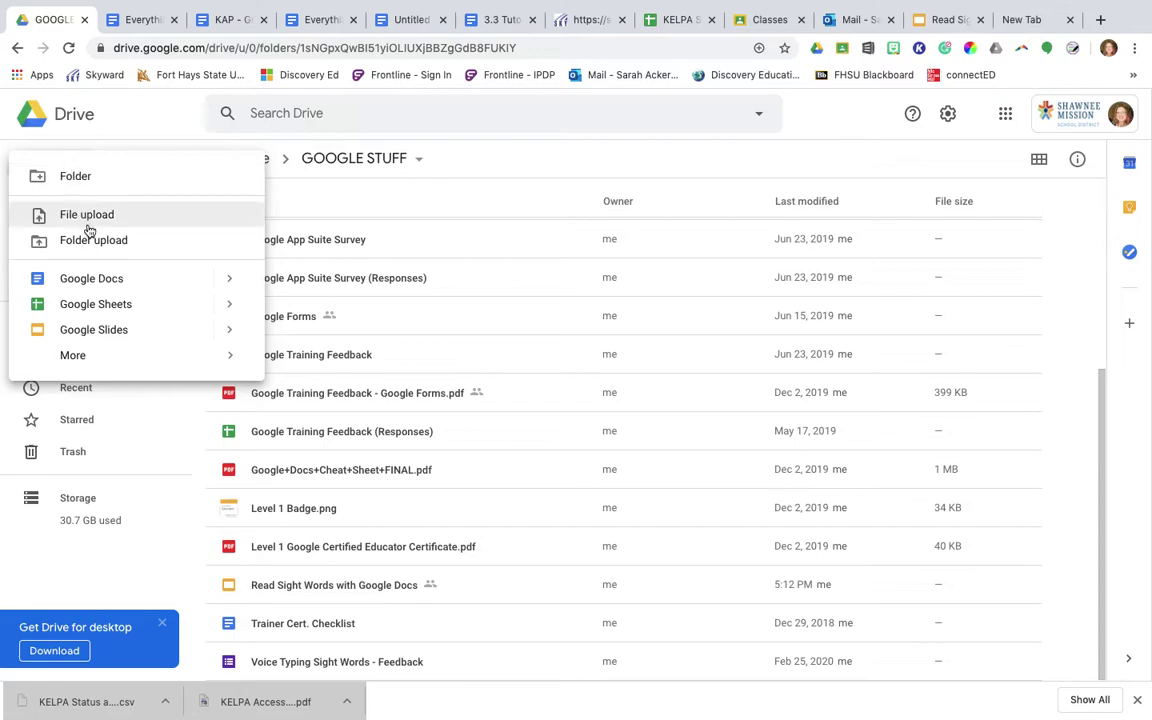
Create a new blank Google Sheets spreadsheet and name it Spelling Practice.
left_click(150, 313)
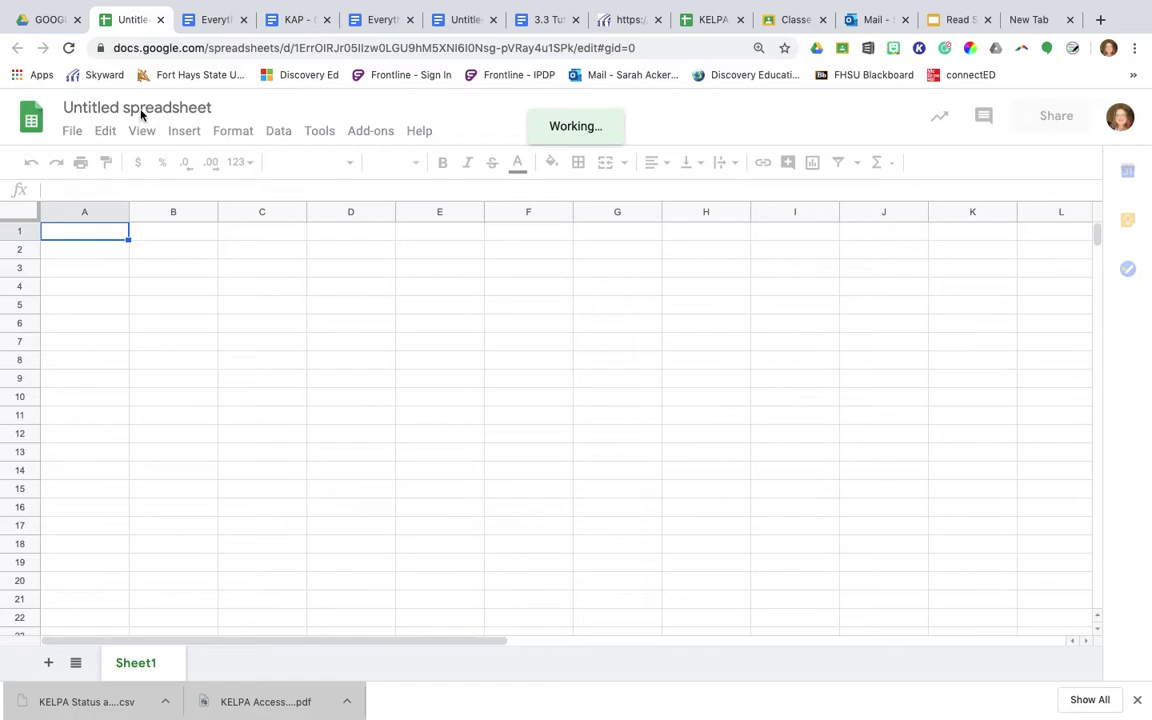
left_click(190, 112)
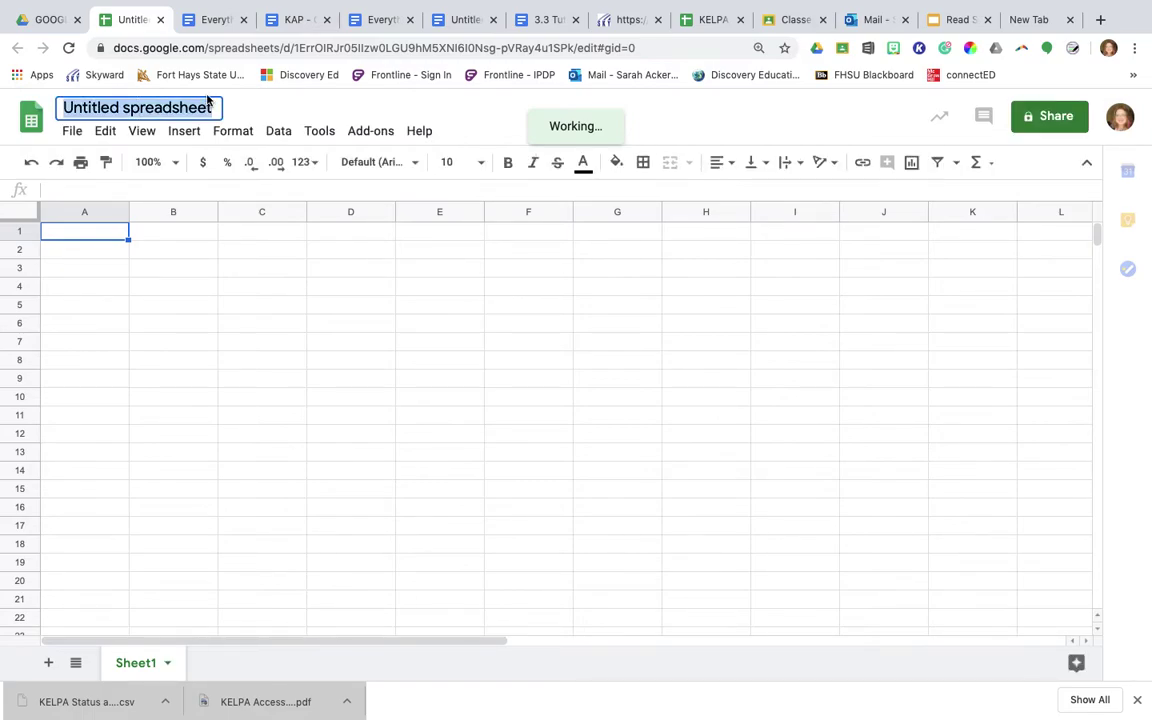
type("Spellin")
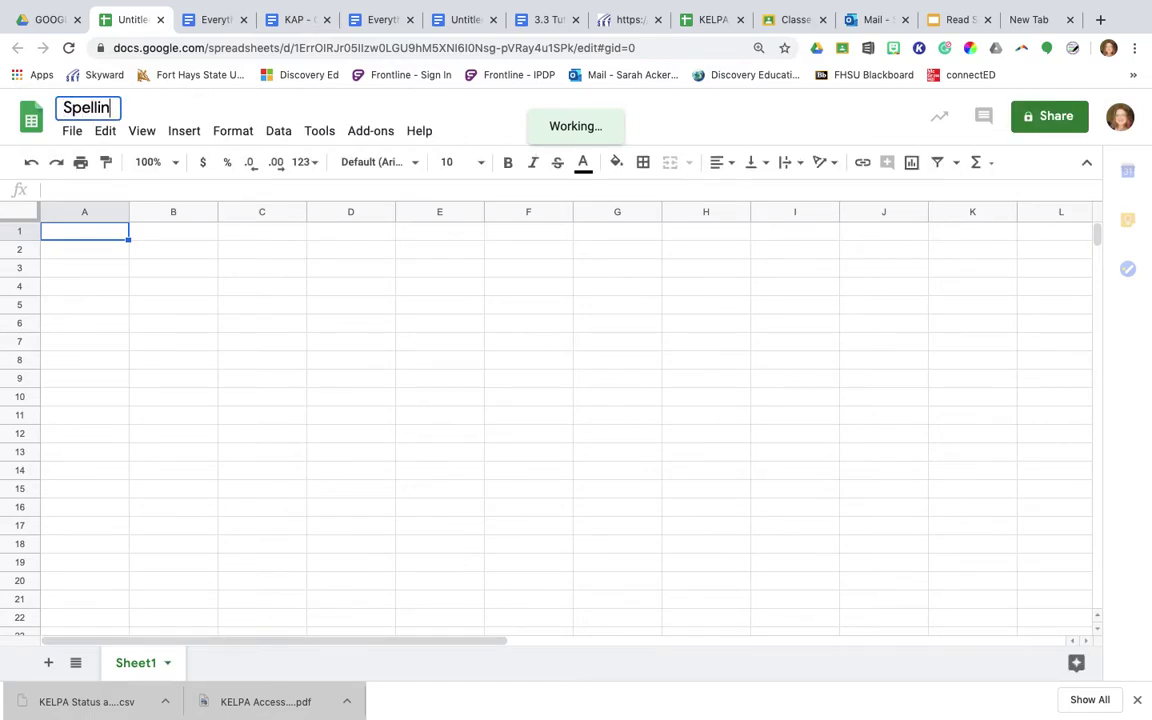
type("g Pracitce")
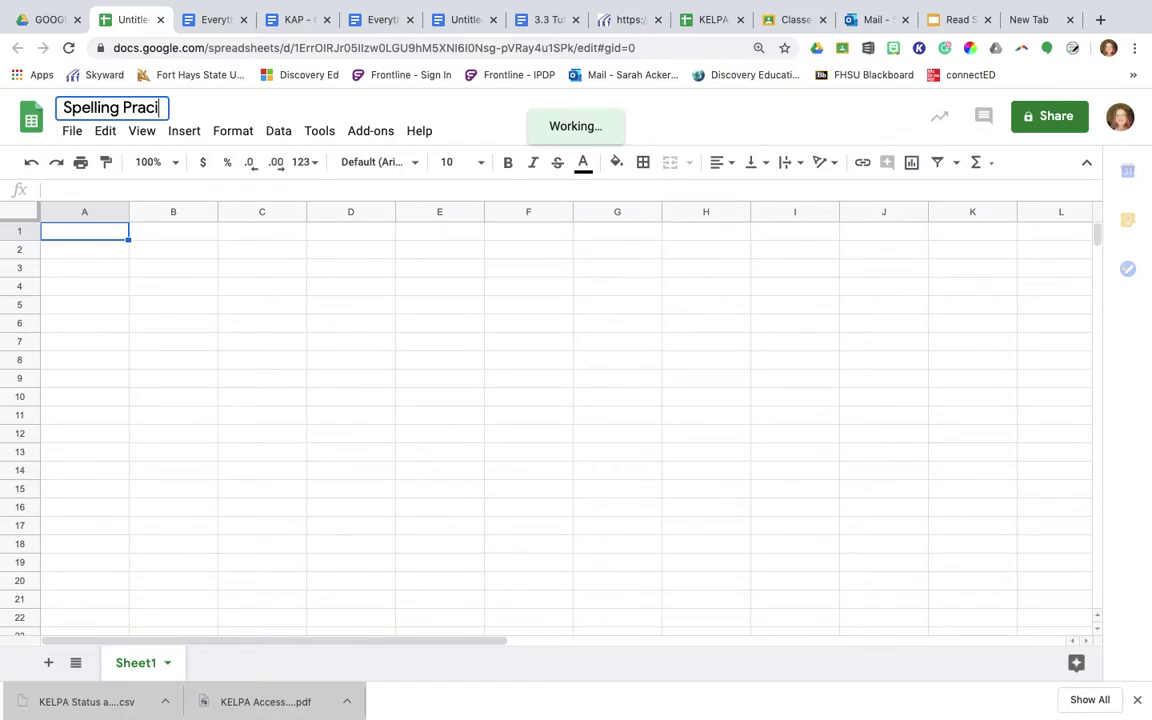
key("BackSpace")
key("BackSpace")
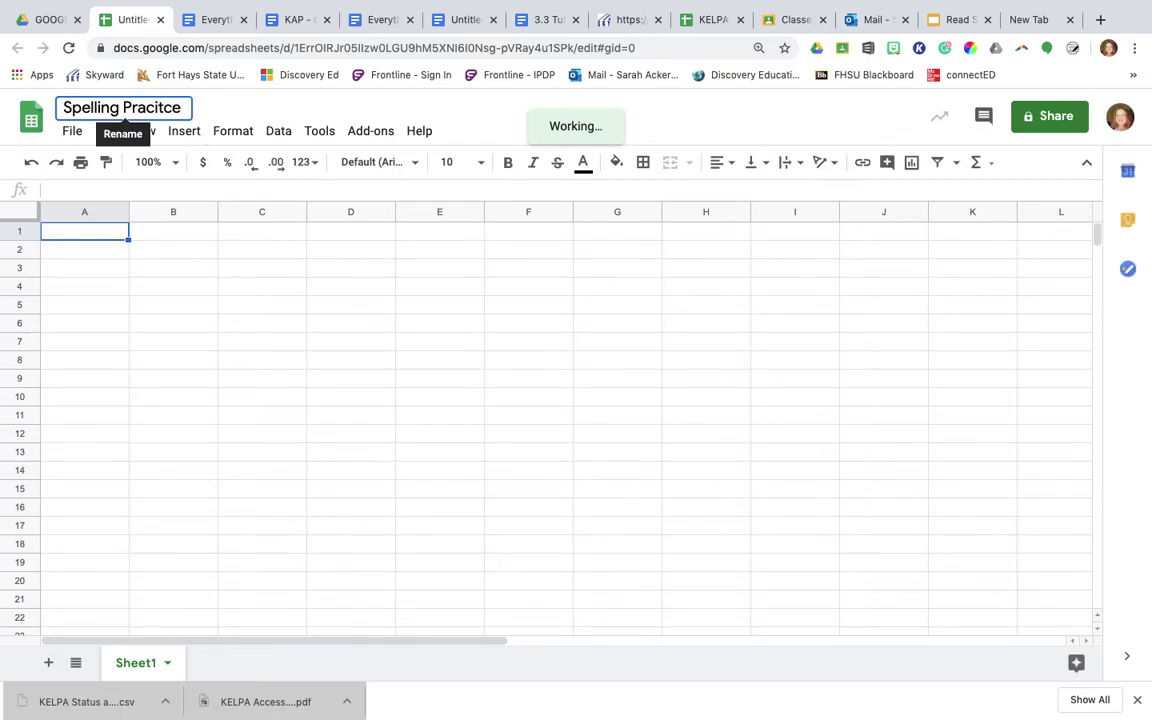
key("BackSpace")
key("BackSpace")
type("tice")
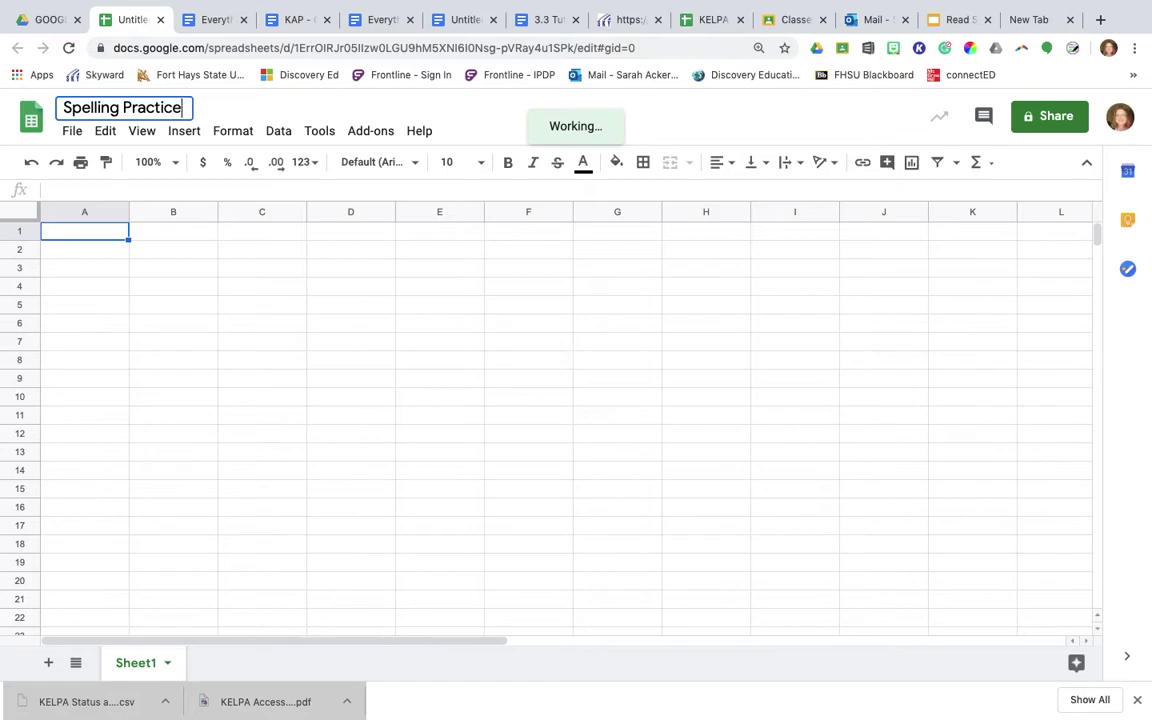
left_click(85, 236)
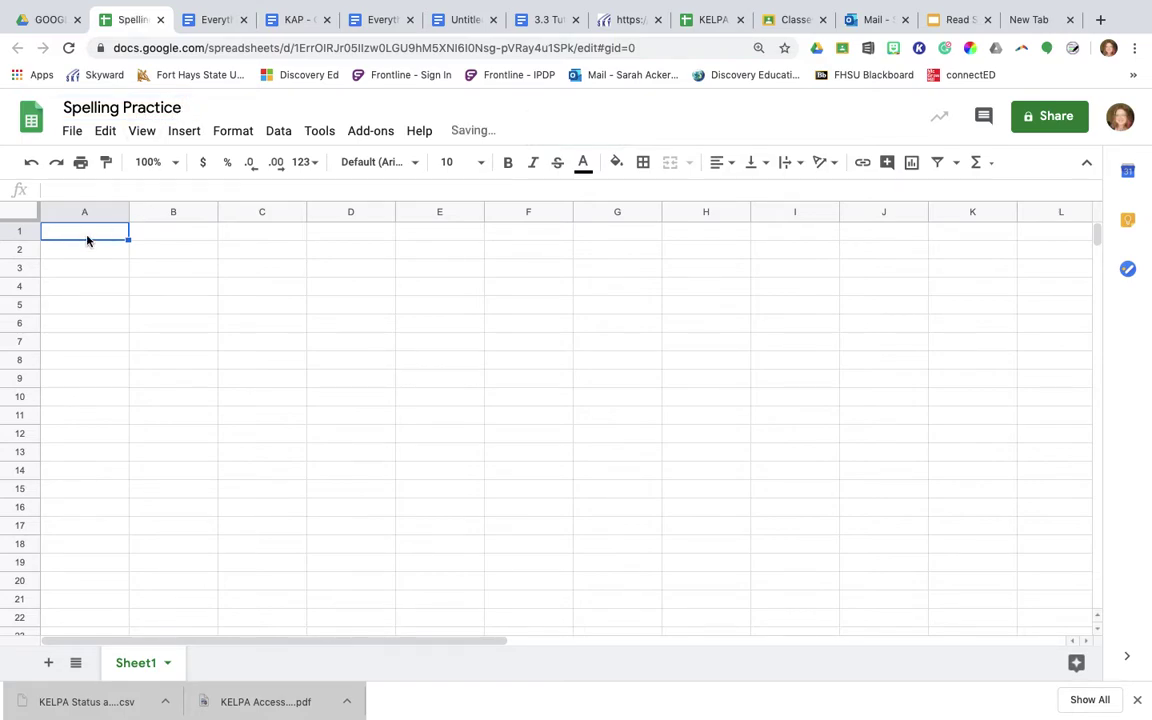
Merge cells A1 through D1 into a single cell for the title.
left_click_drag(101, 238, 334, 232)
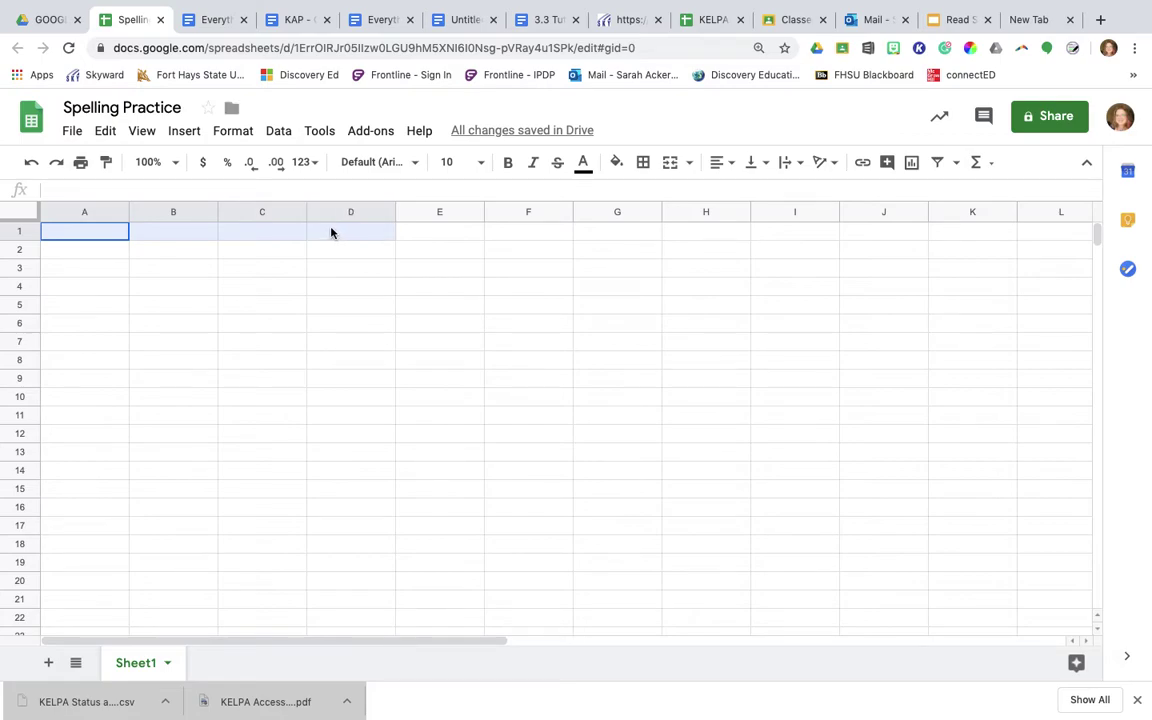
left_click_drag(325, 233, 325, 233)
left_click_drag(80, 237, 334, 240)
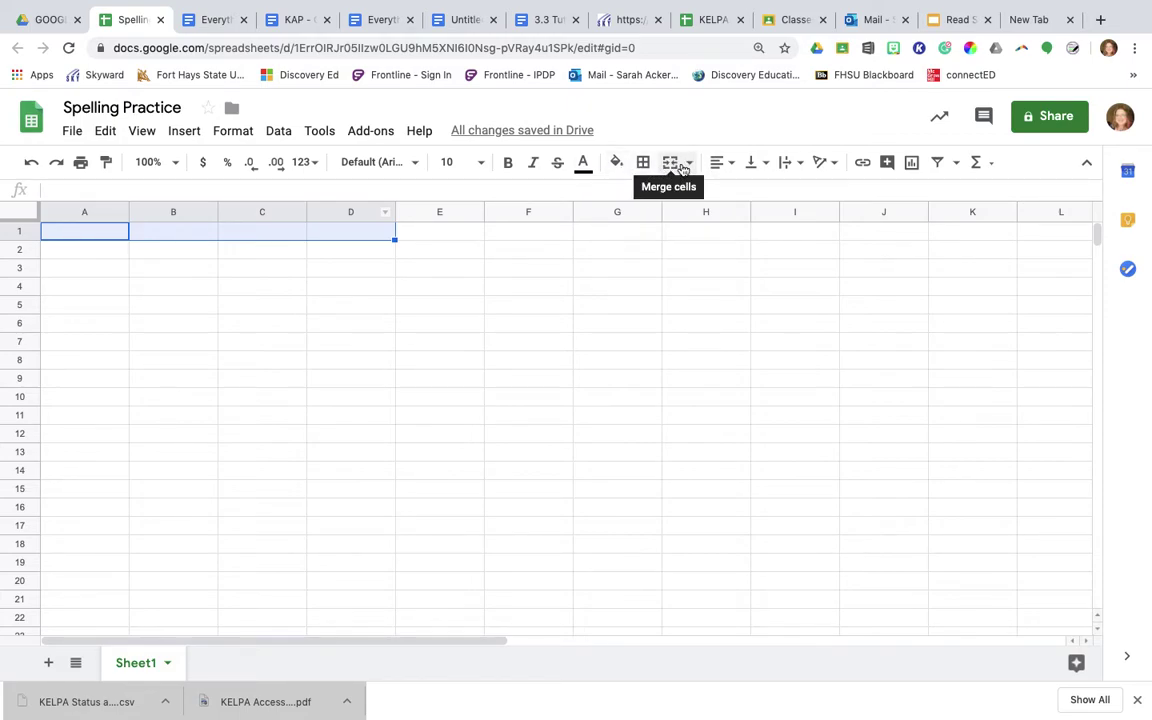
left_click(670, 164)
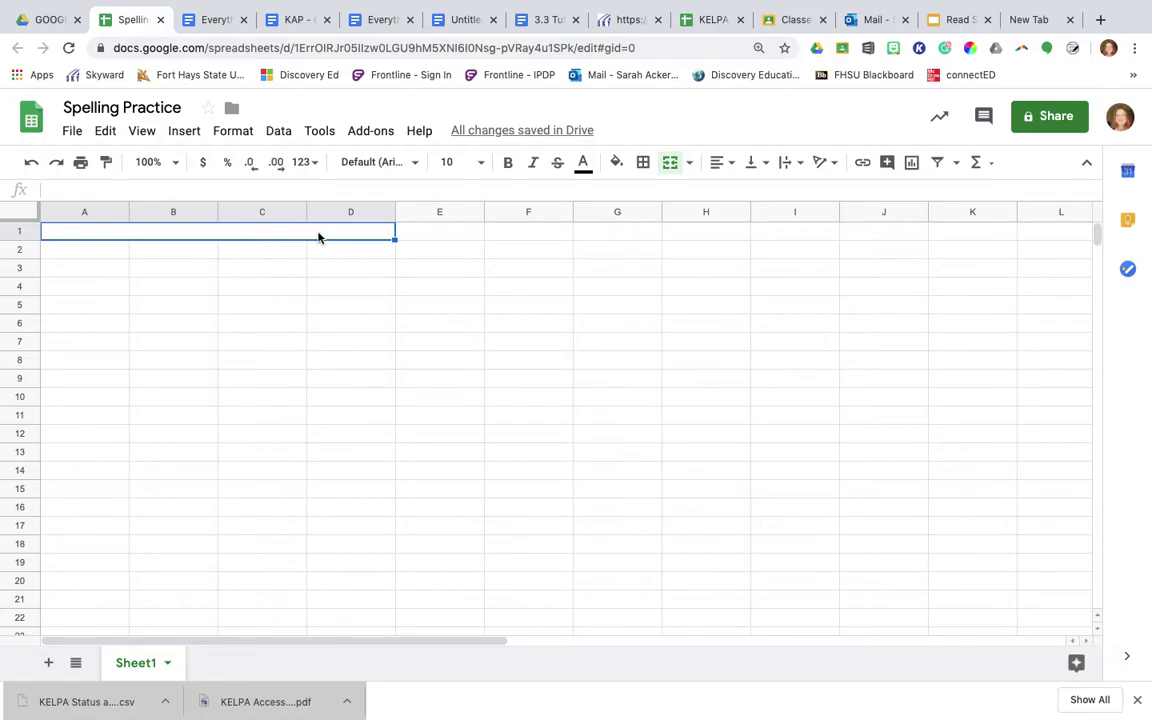
Enter the title "Spelling Practice" in the merged cell of row 1.
type("Spelling")
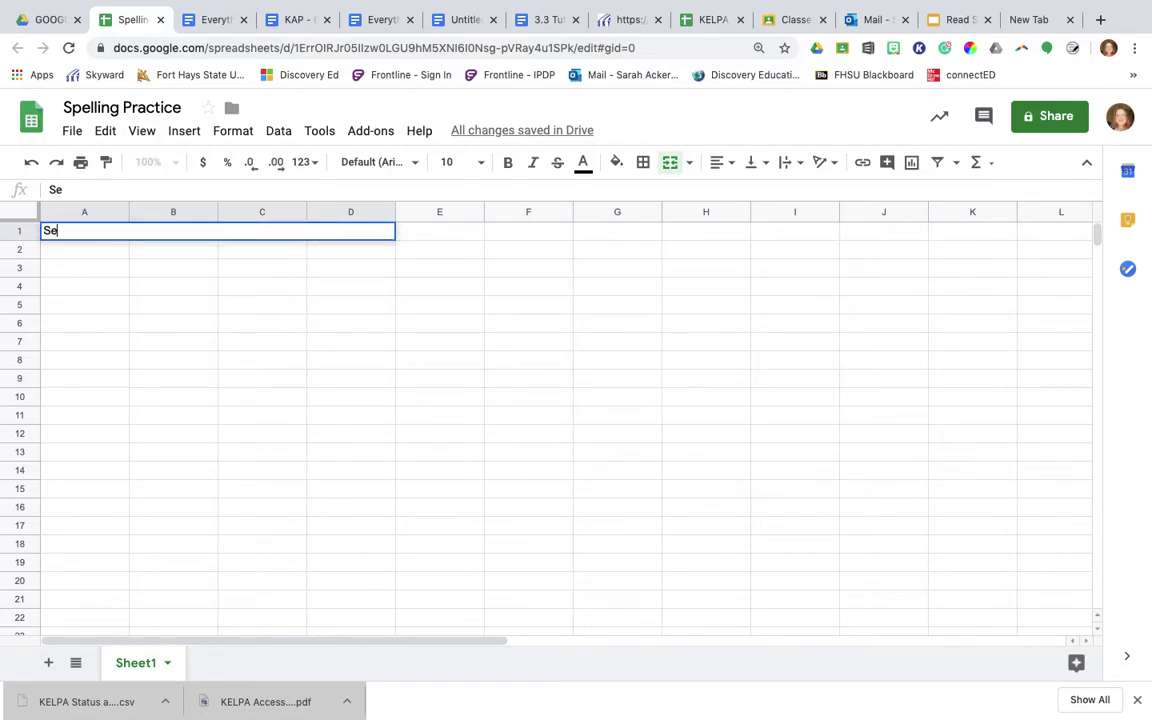
type(" Practice")
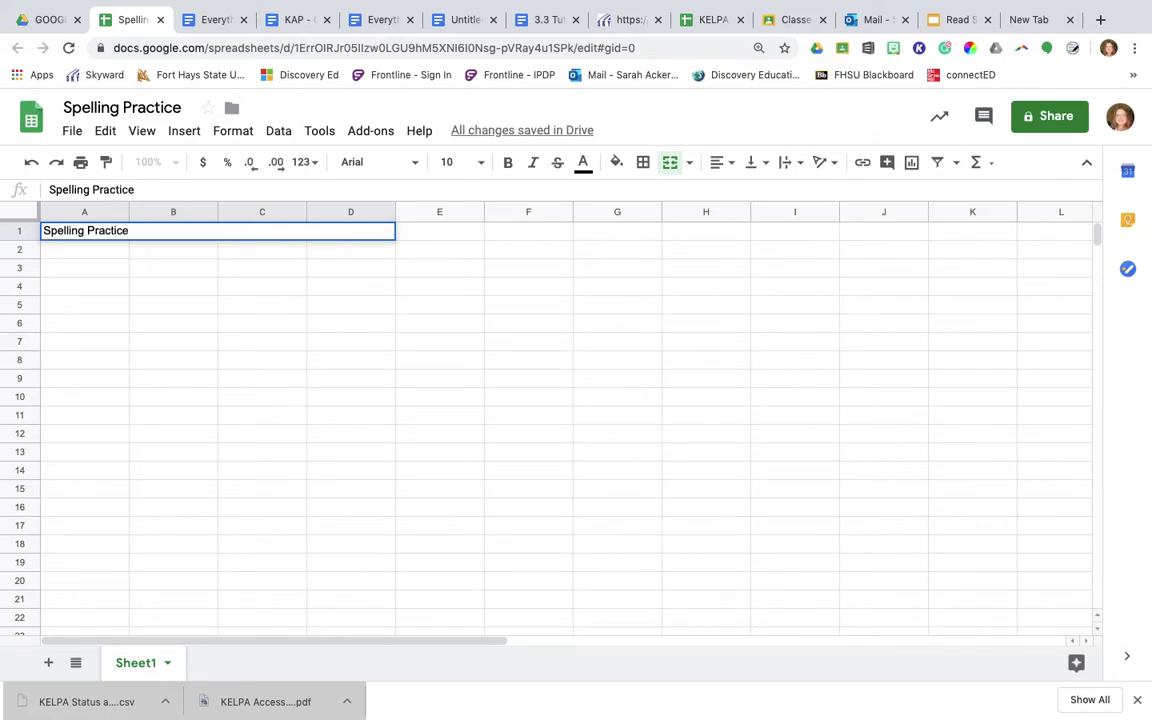
key("Return")
Fill the merged title cell with the green theme color.
left_click(218, 231)
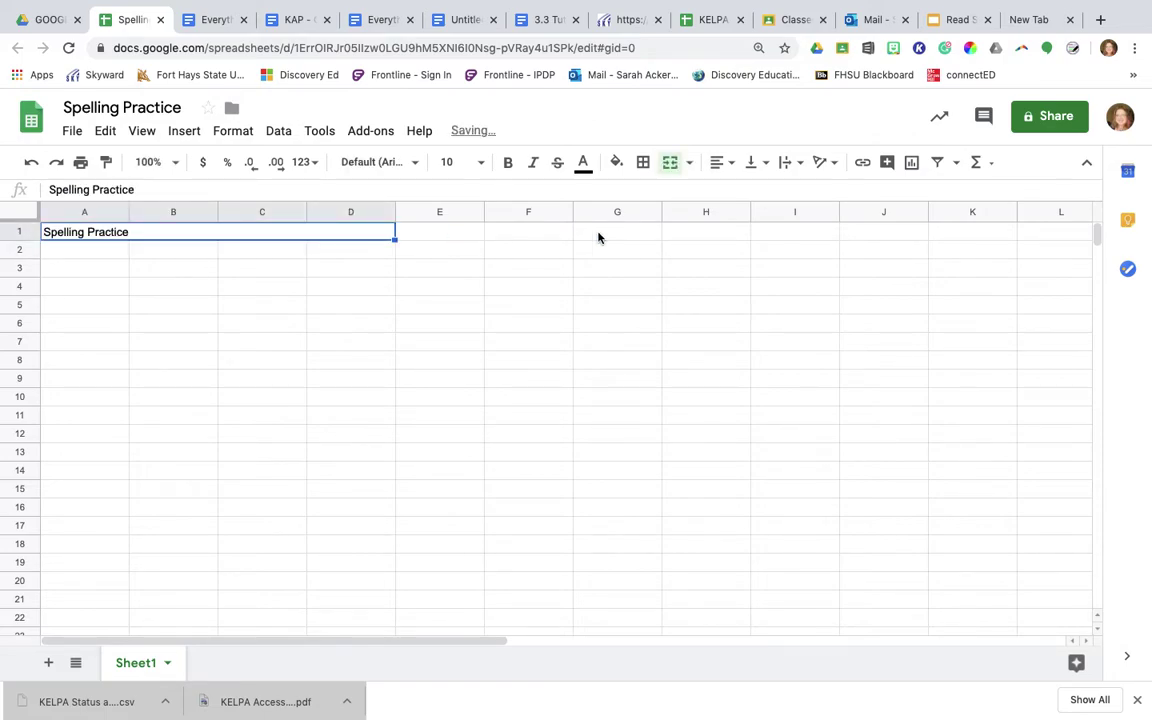
left_click(618, 164)
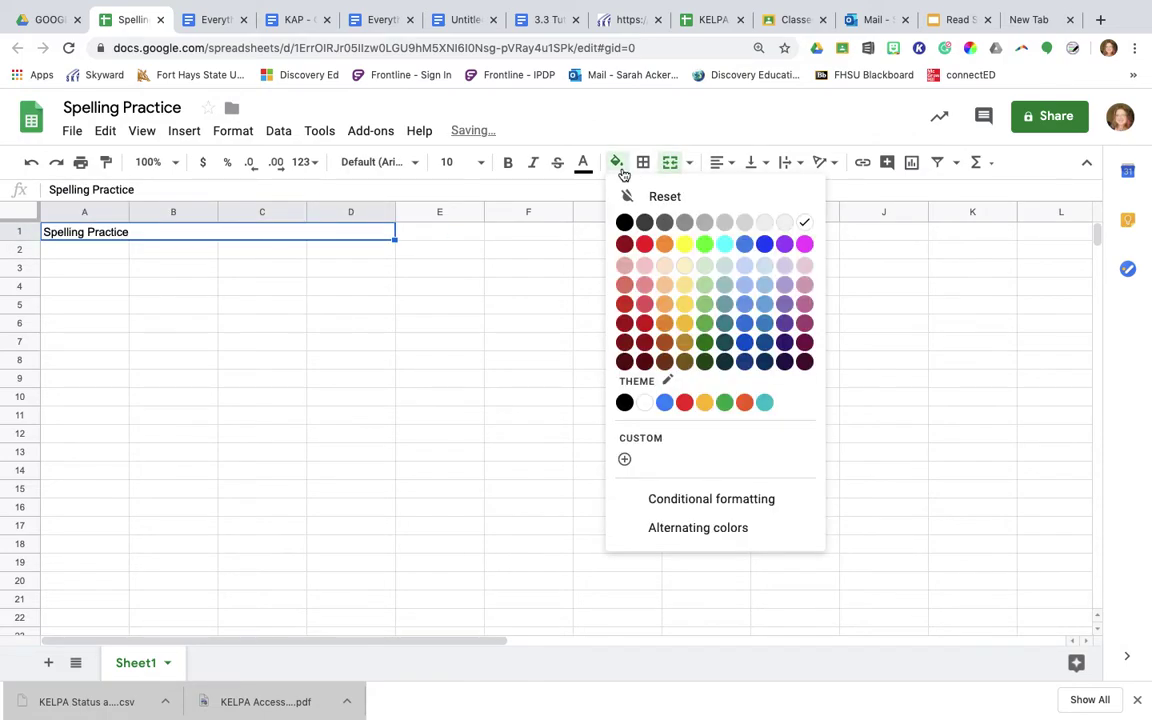
left_click(724, 402)
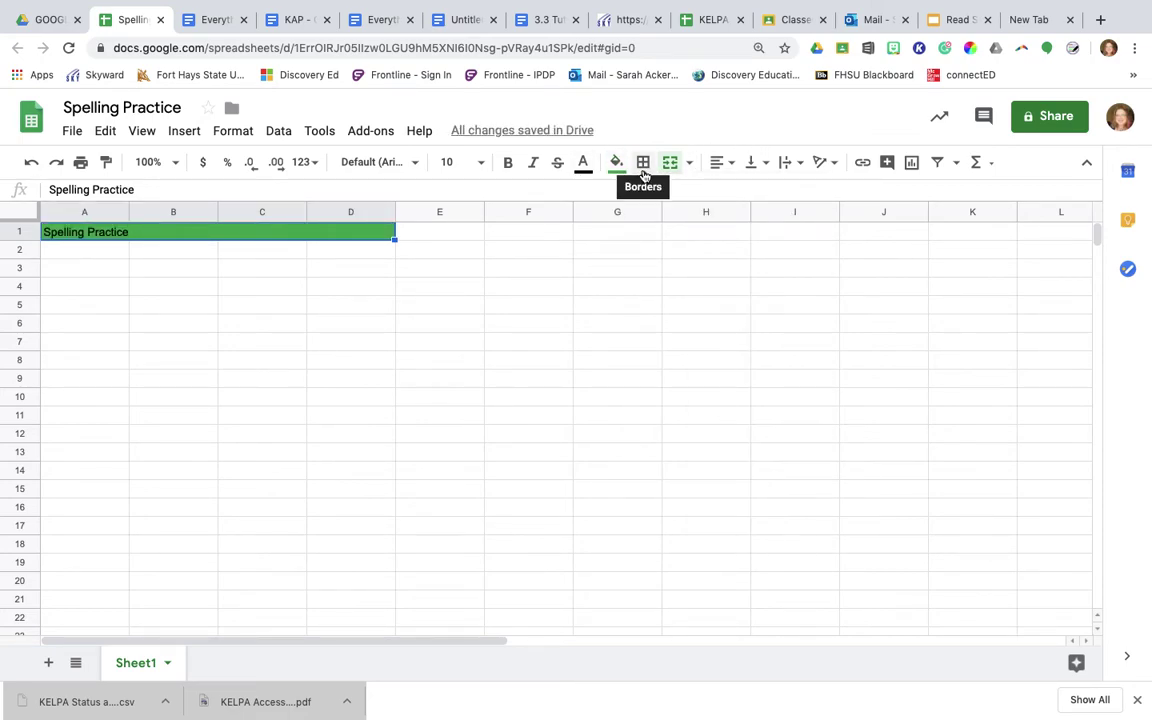
Change the title's font to Coming Soon and set its size to 24.
left_click(414, 164)
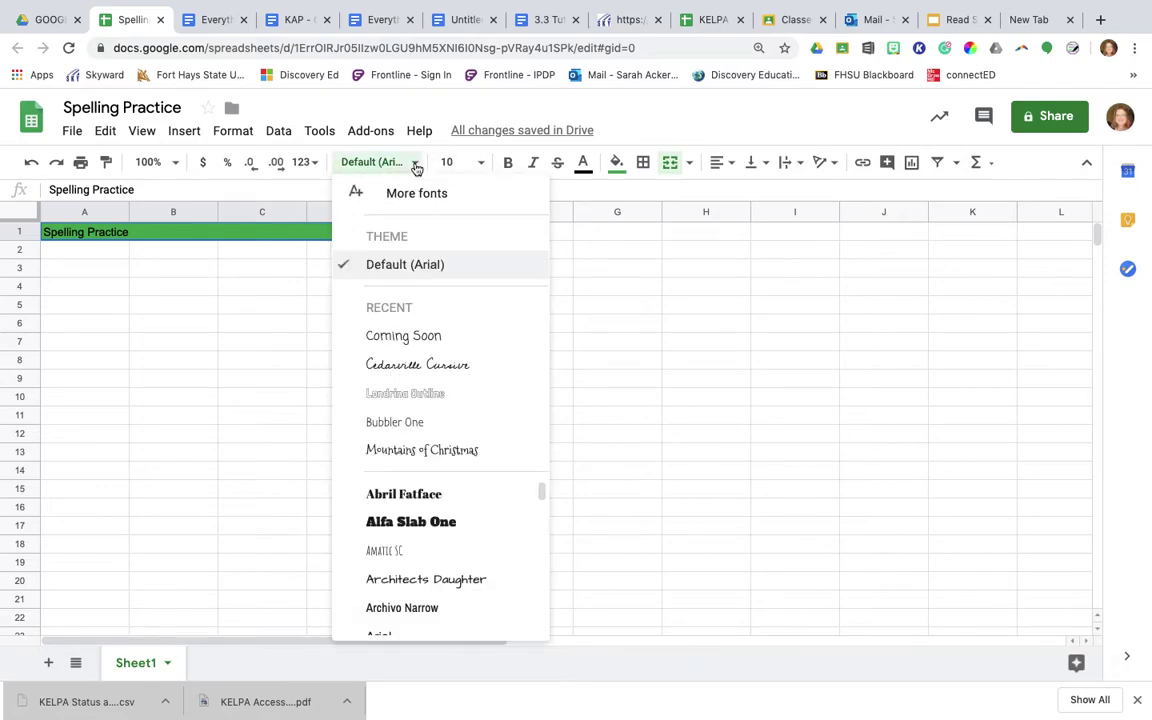
left_click(422, 342)
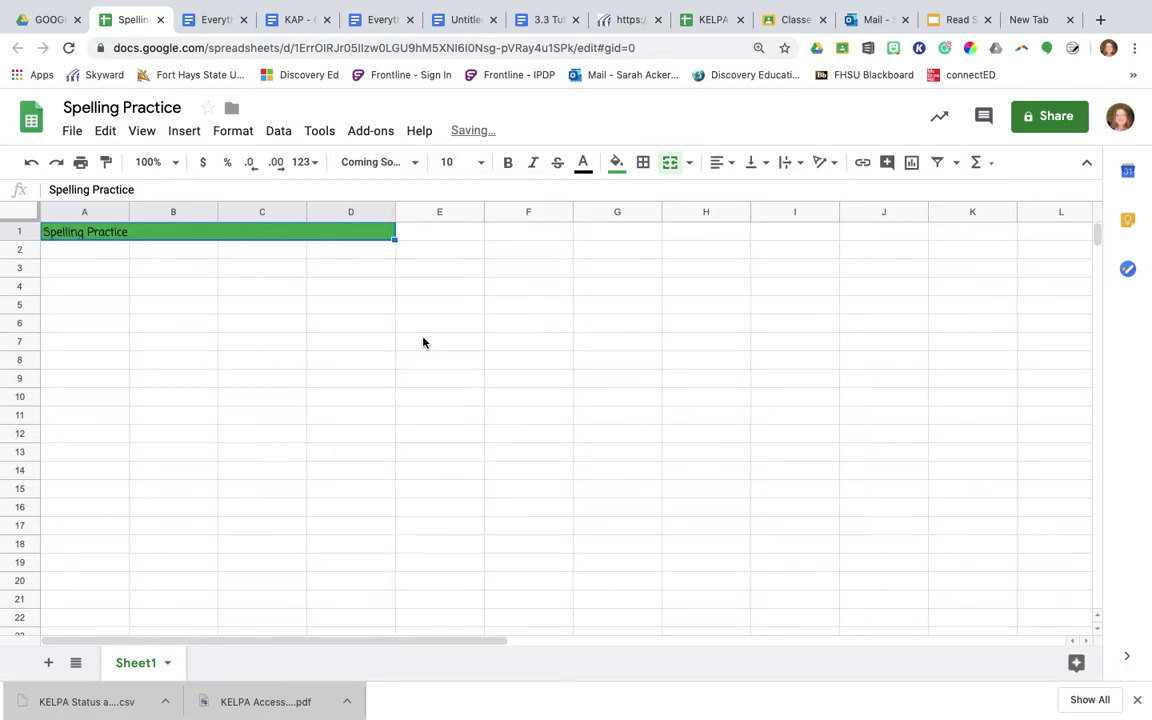
left_click(481, 162)
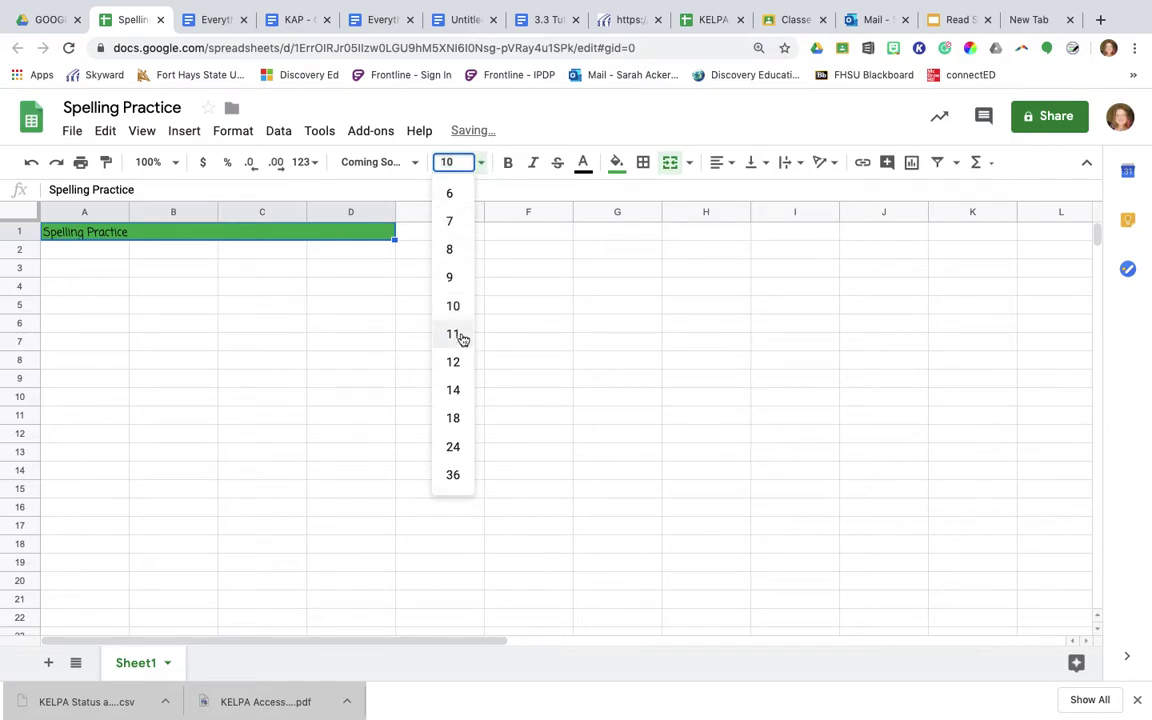
left_click(452, 447)
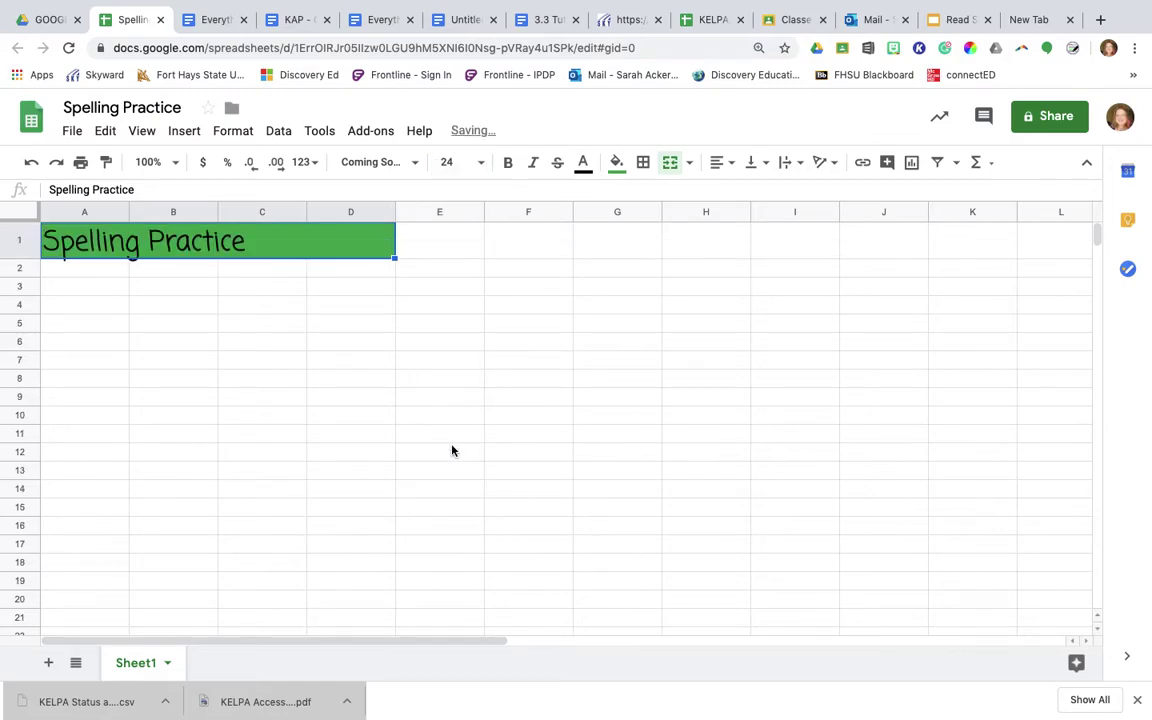
Center the title horizontally in the merged cell and set its font size to 18.
left_click(718, 166)
left_click(740, 188)
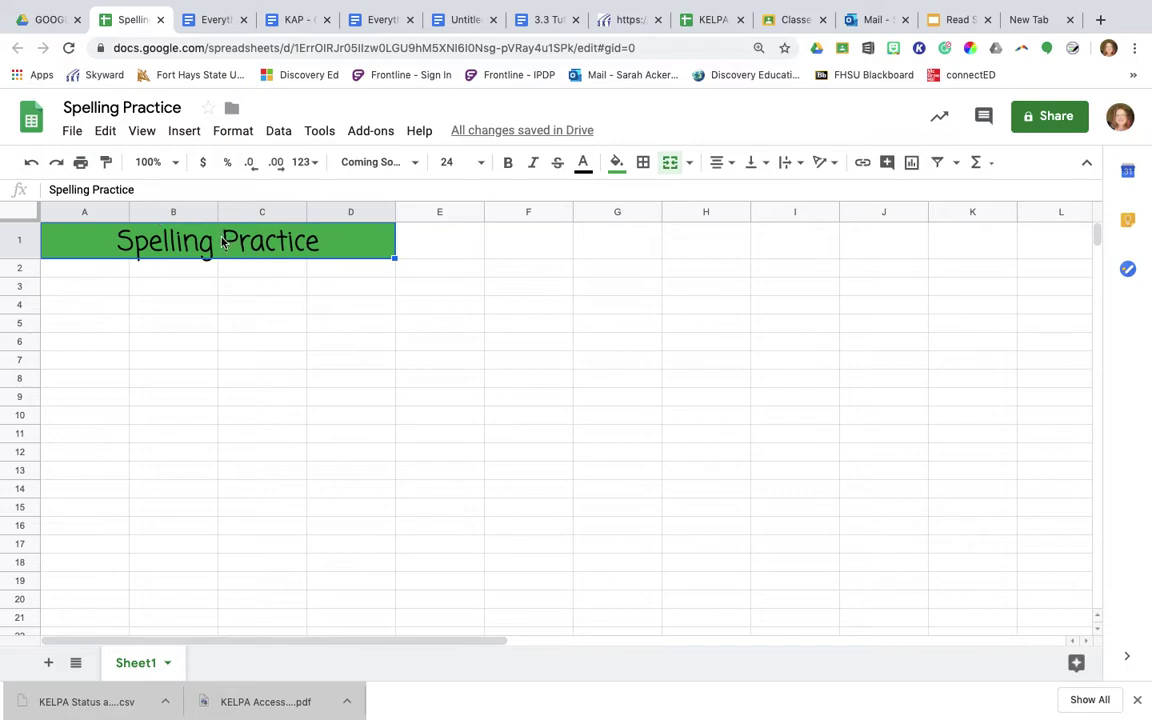
left_click(480, 163)
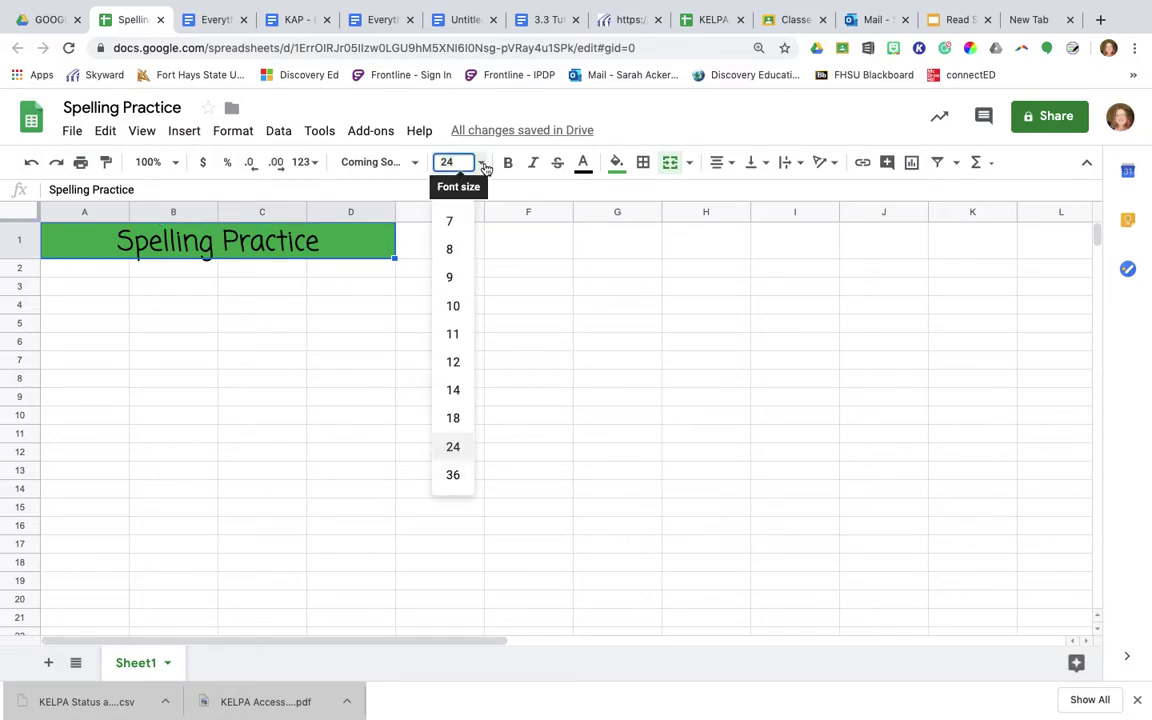
left_click(453, 417)
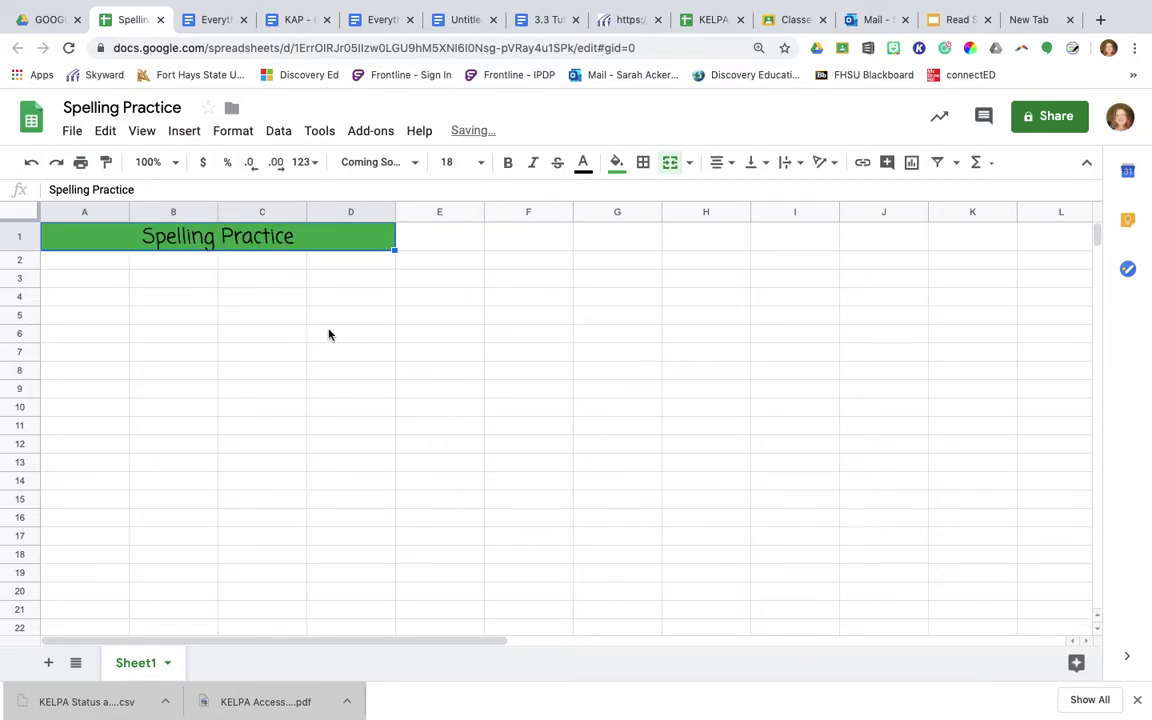
Enter the numbers 1 through 10 down column A, in cells A2 to A11.
left_click(102, 264)
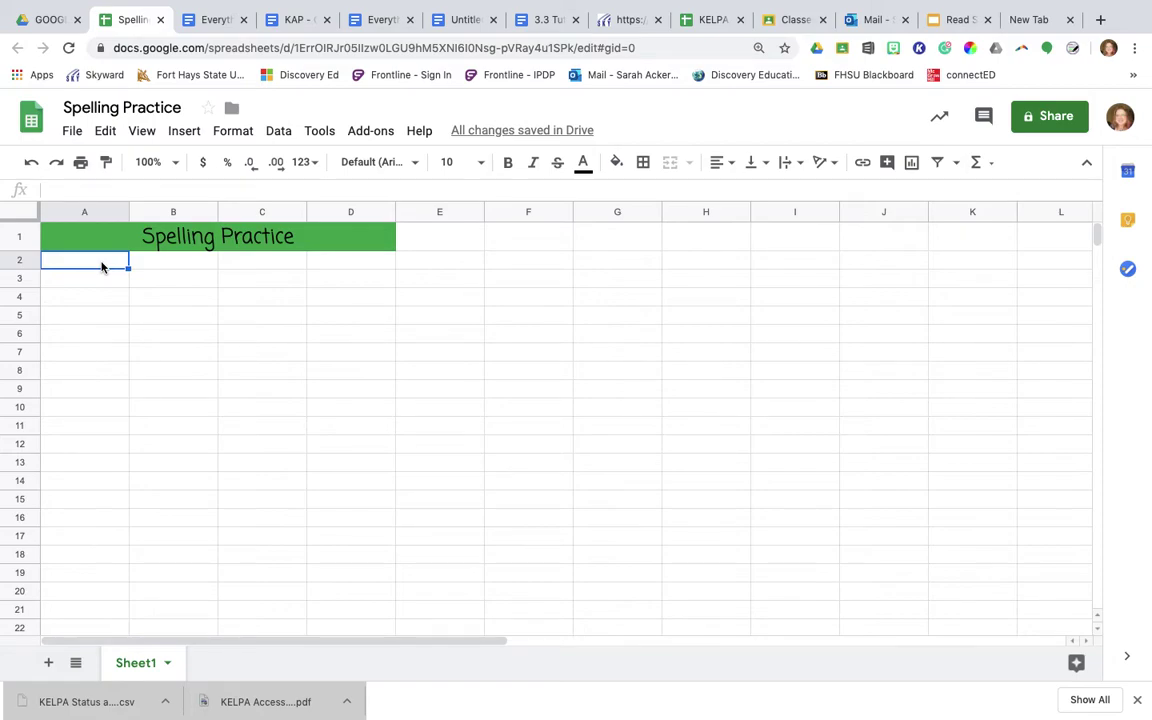
type("1")
key("Return")
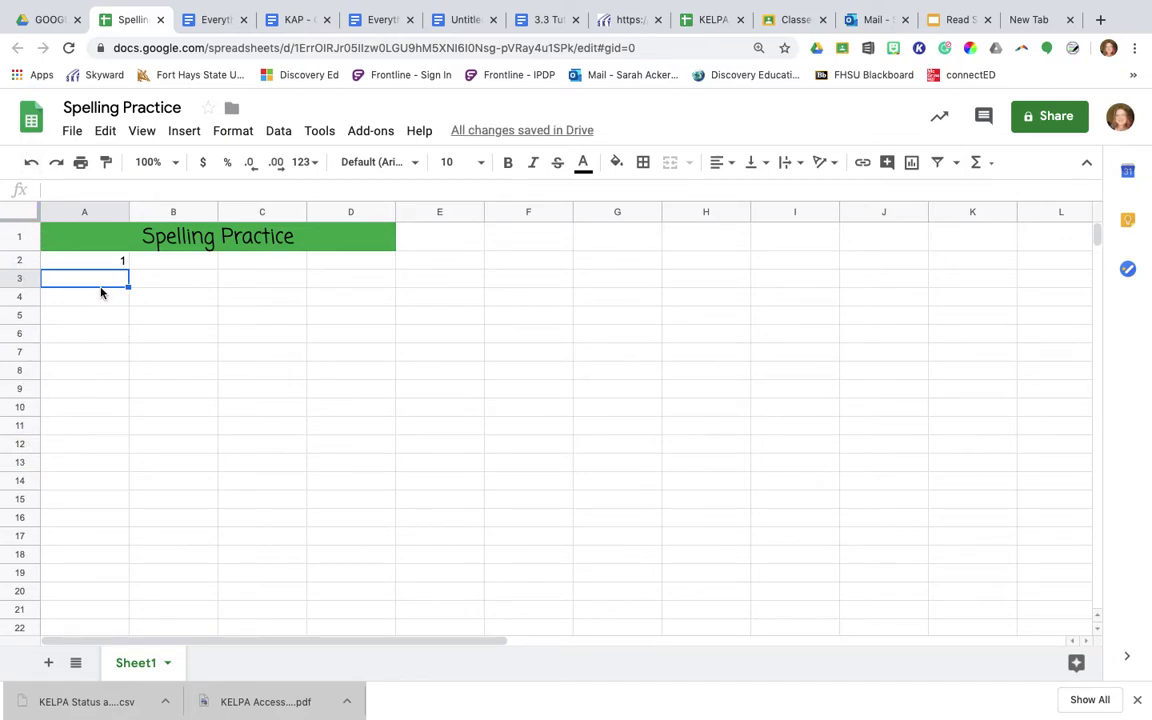
type("2")
key("Return")
type("3")
key("Return")
type("4")
key("Return")
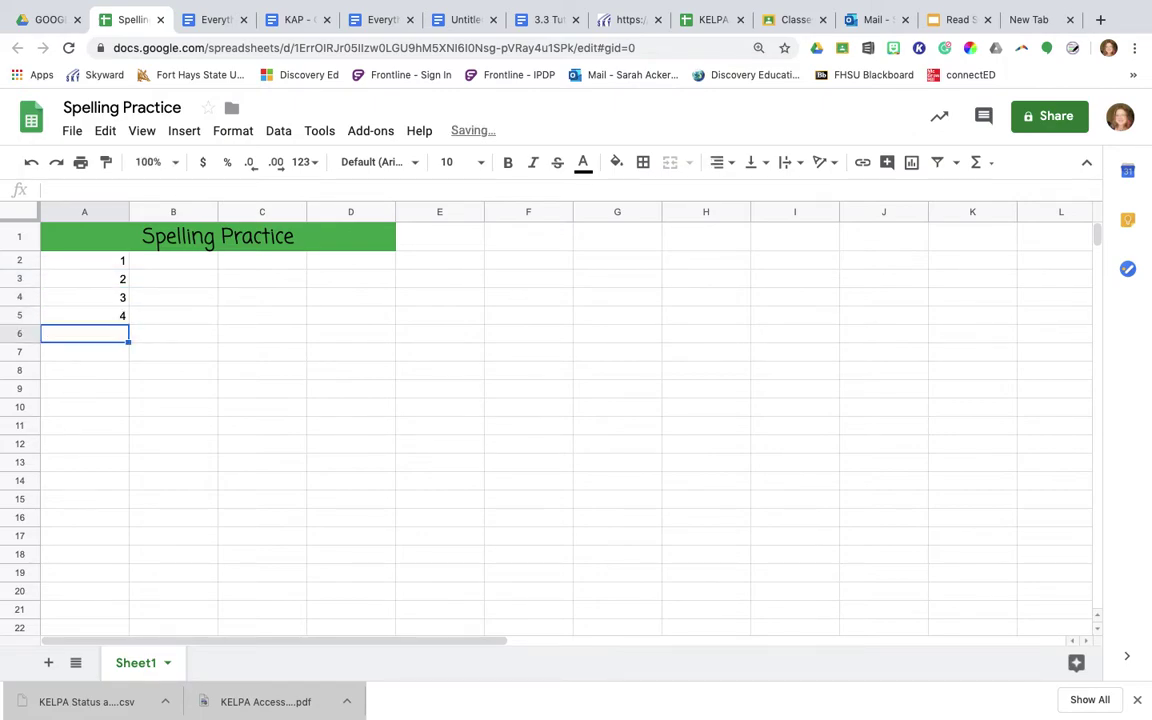
type("5")
key("Return")
type("6")
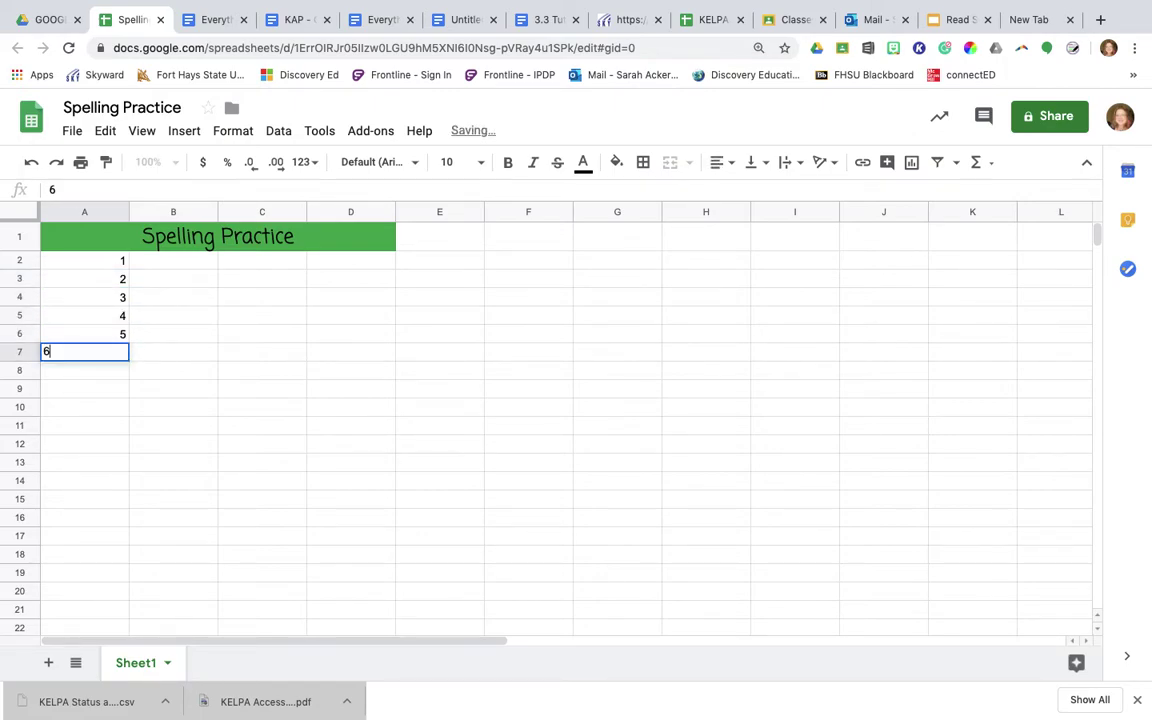
key("Return")
type("7")
key("Return")
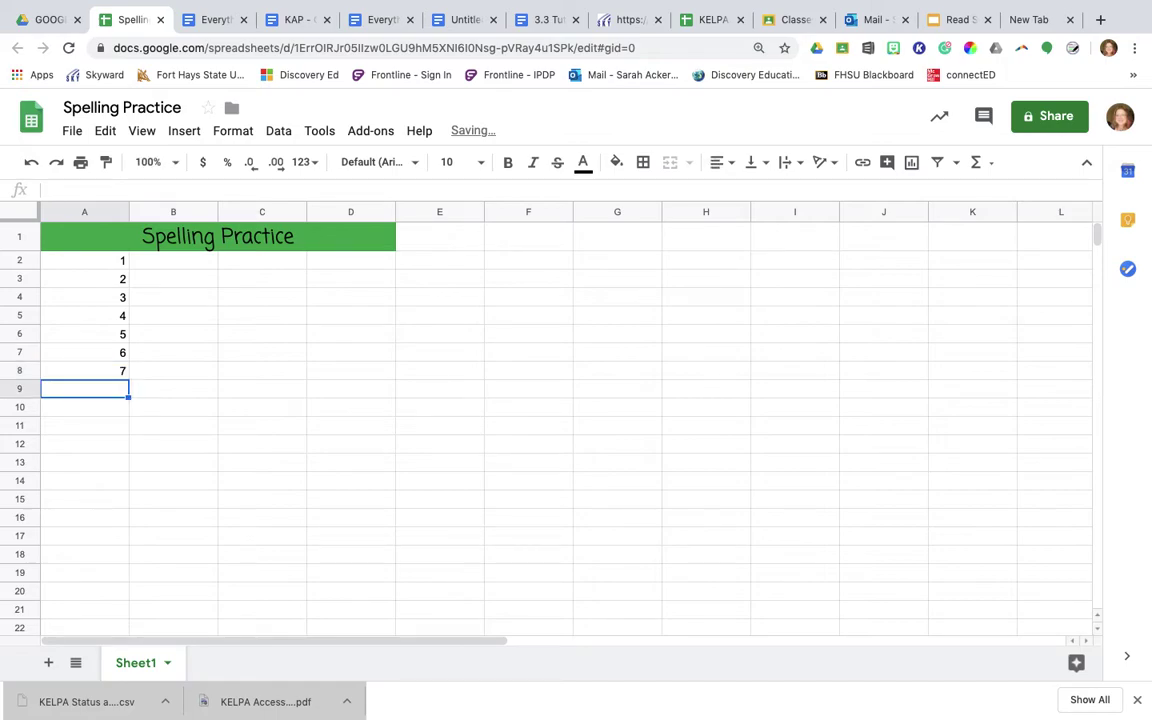
type("8")
key("Return")
type("9")
key("Return")
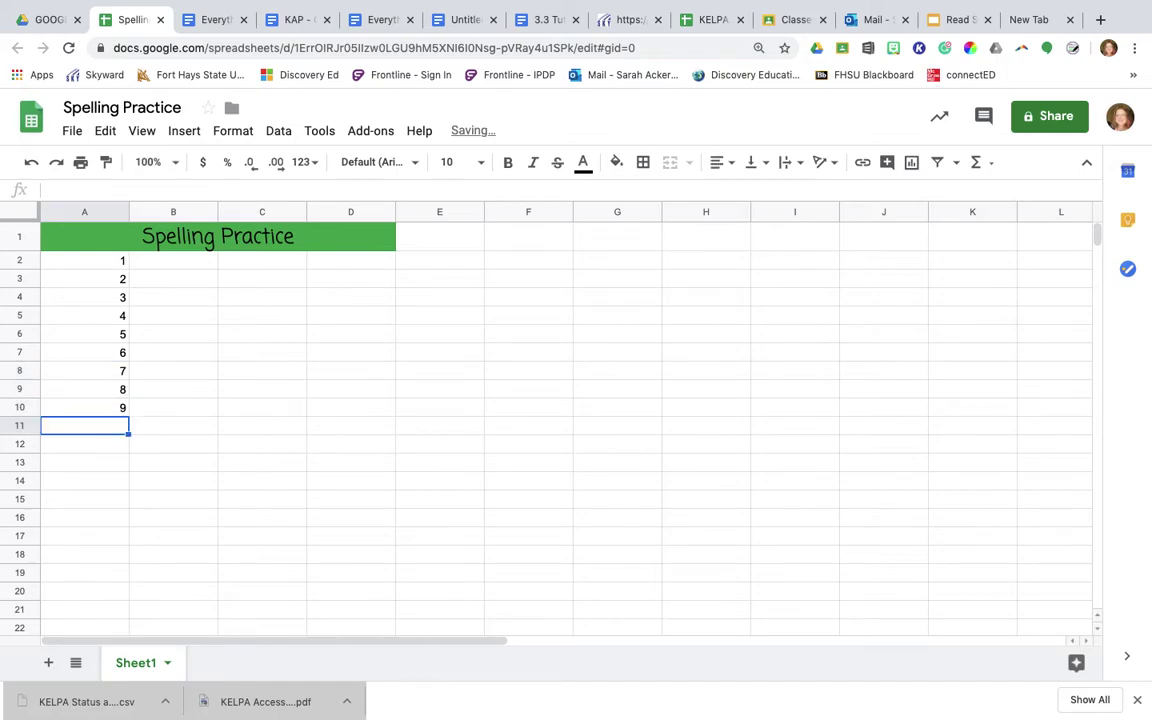
type("10")
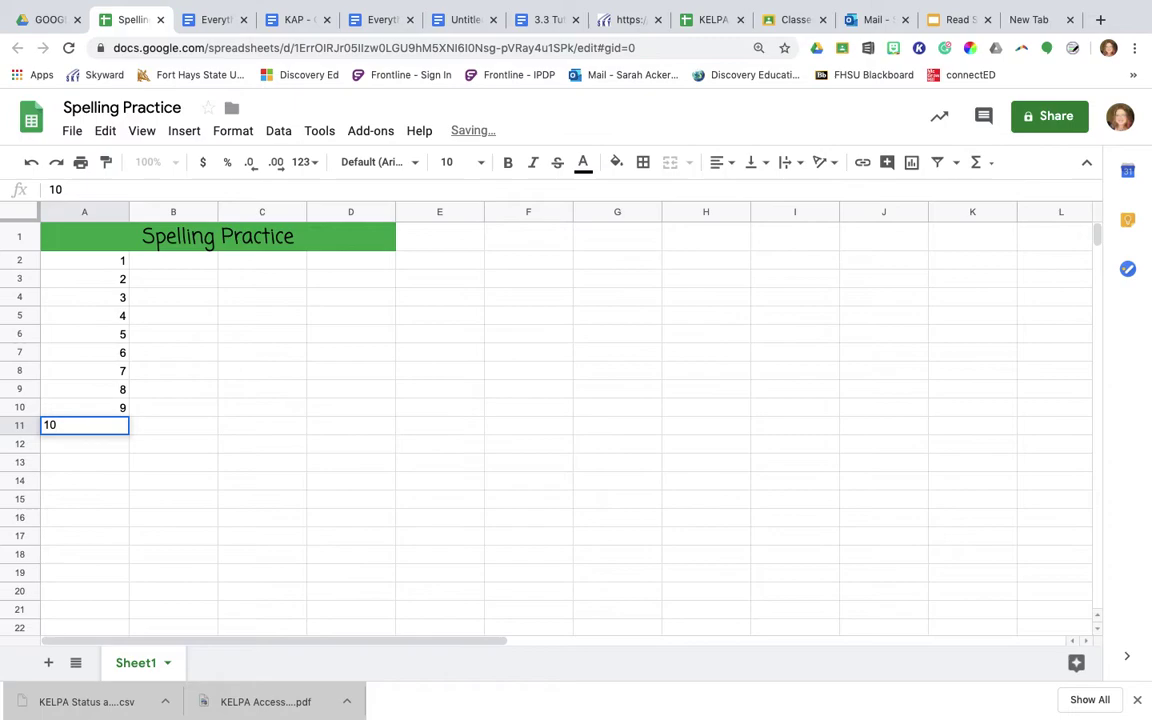
key("Return")
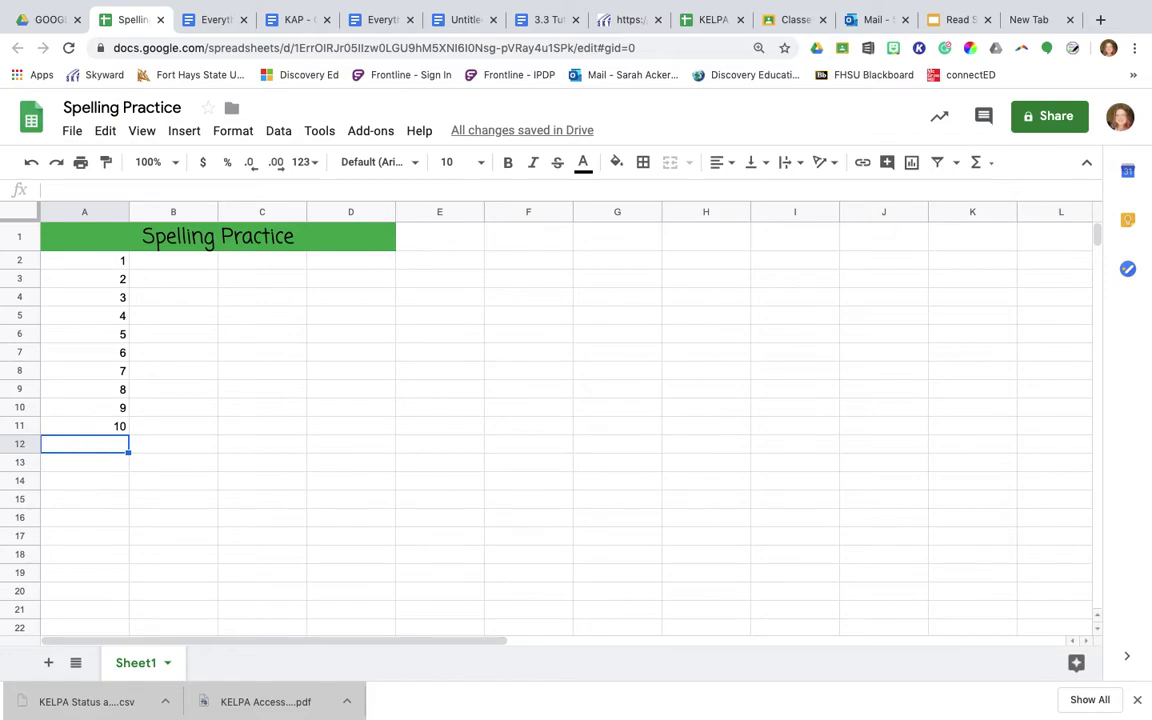
Narrow column A to about half its width and center the numbers in A2:A11 horizontally.
left_click_drag(128, 211, 85, 211)
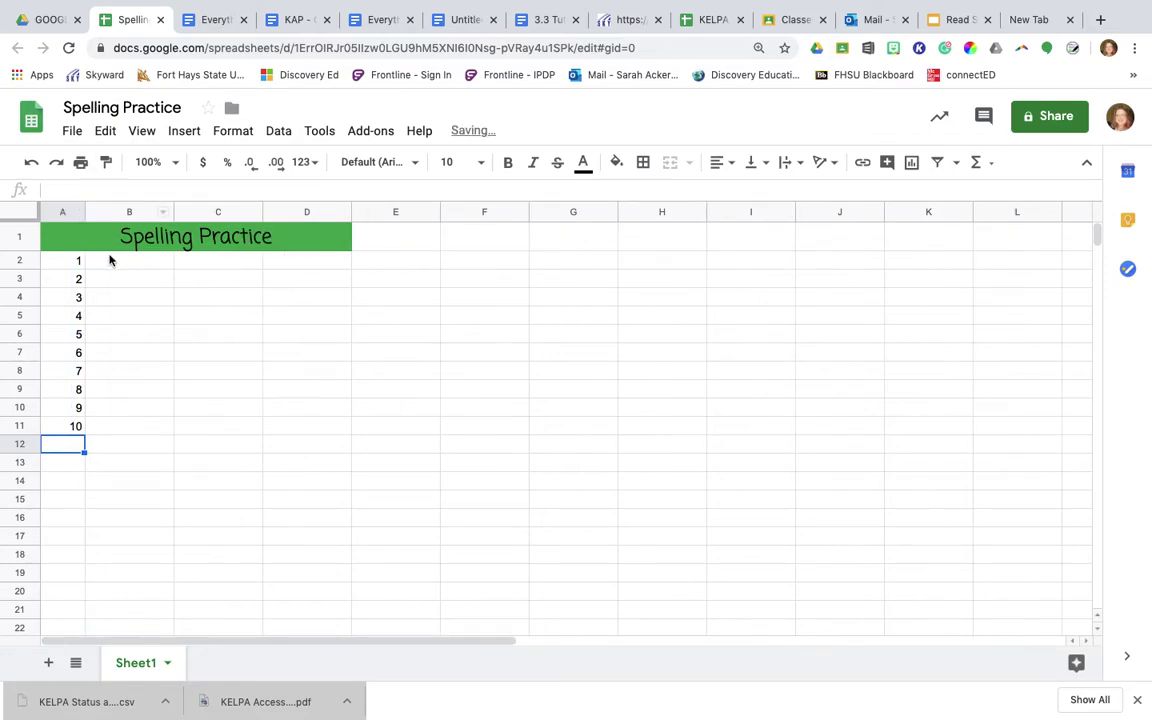
left_click_drag(70, 258, 72, 428)
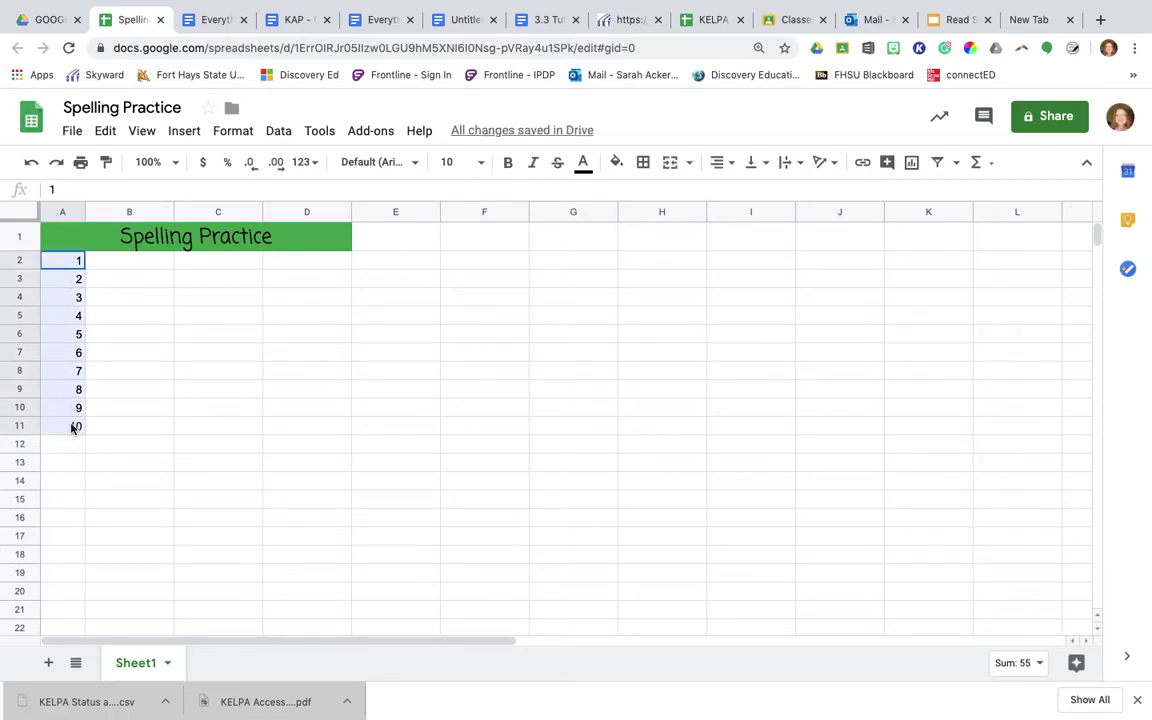
left_click(718, 165)
left_click(743, 193)
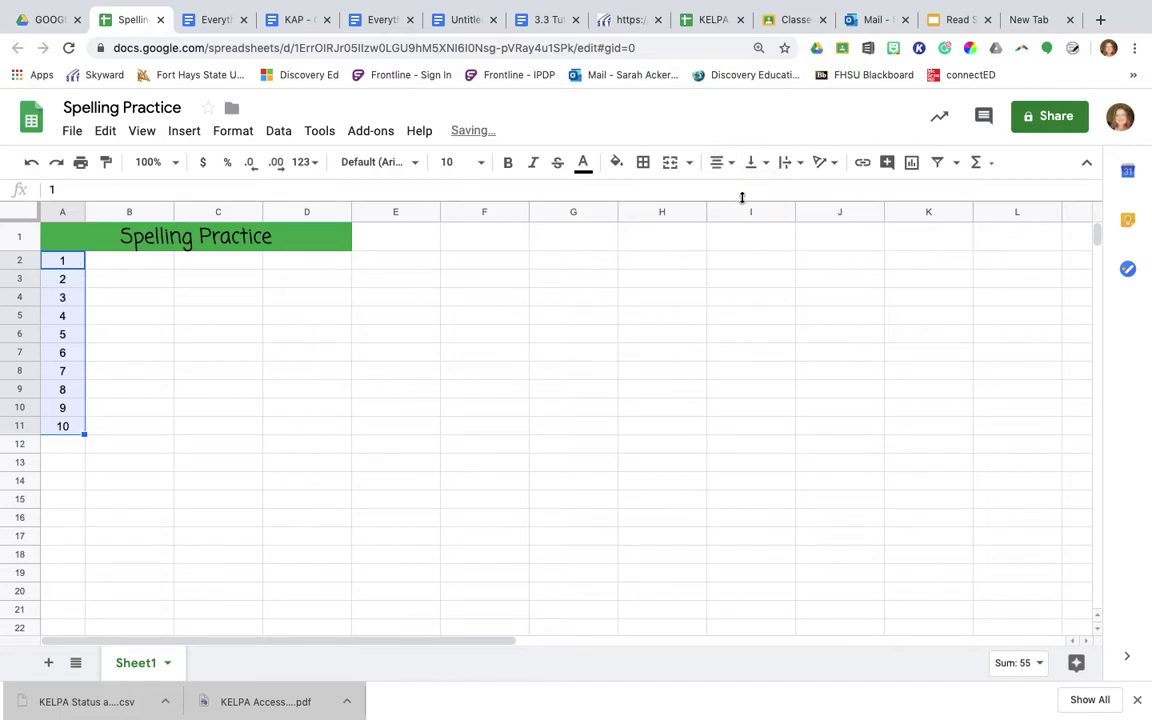
left_click(256, 391)
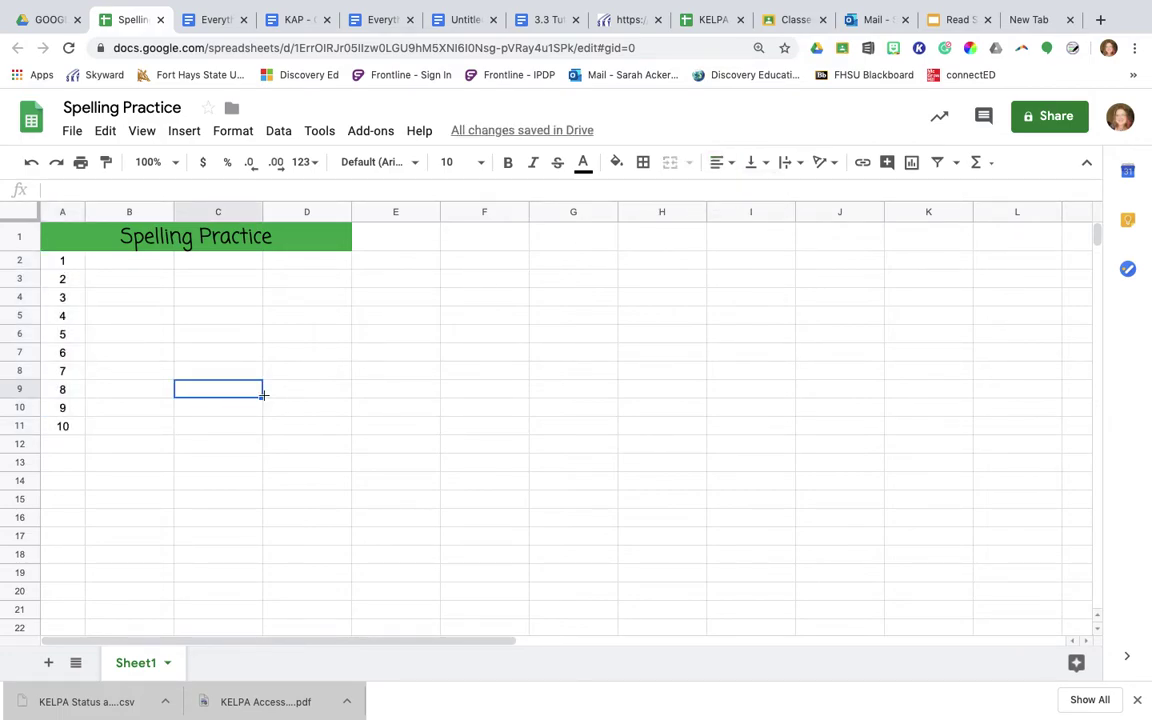
Add a conditional formatting rule to cell B2 that fills it white when the cell is empty.
left_click(122, 263)
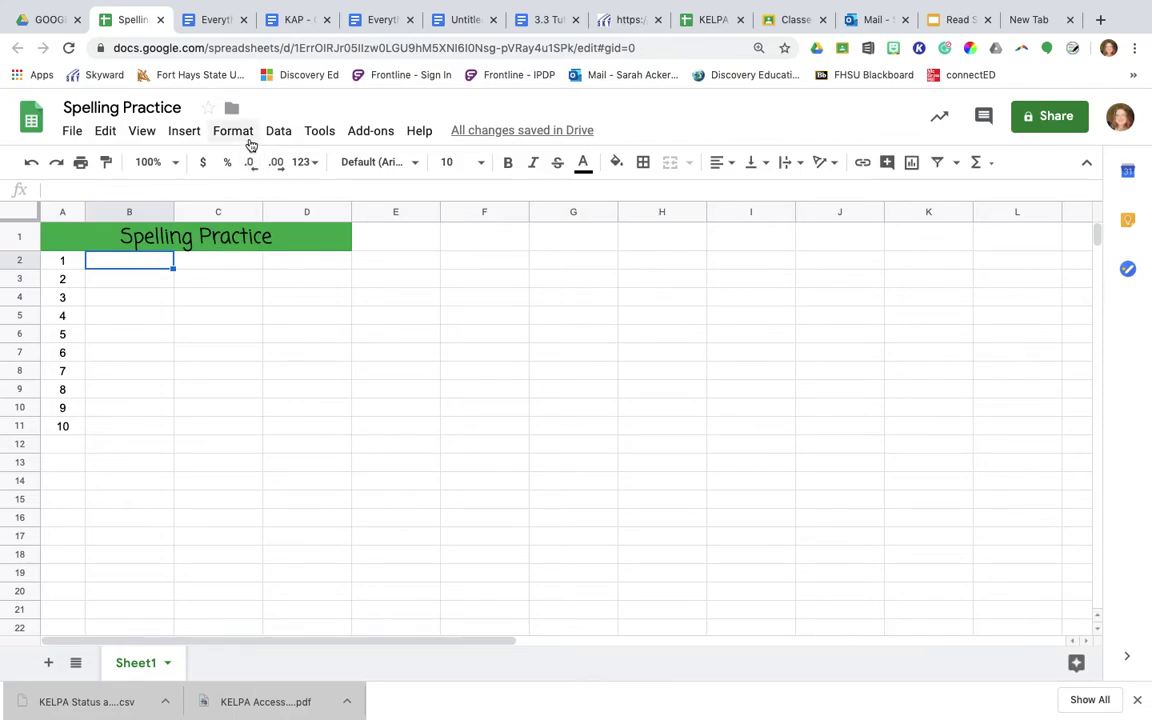
left_click(237, 134)
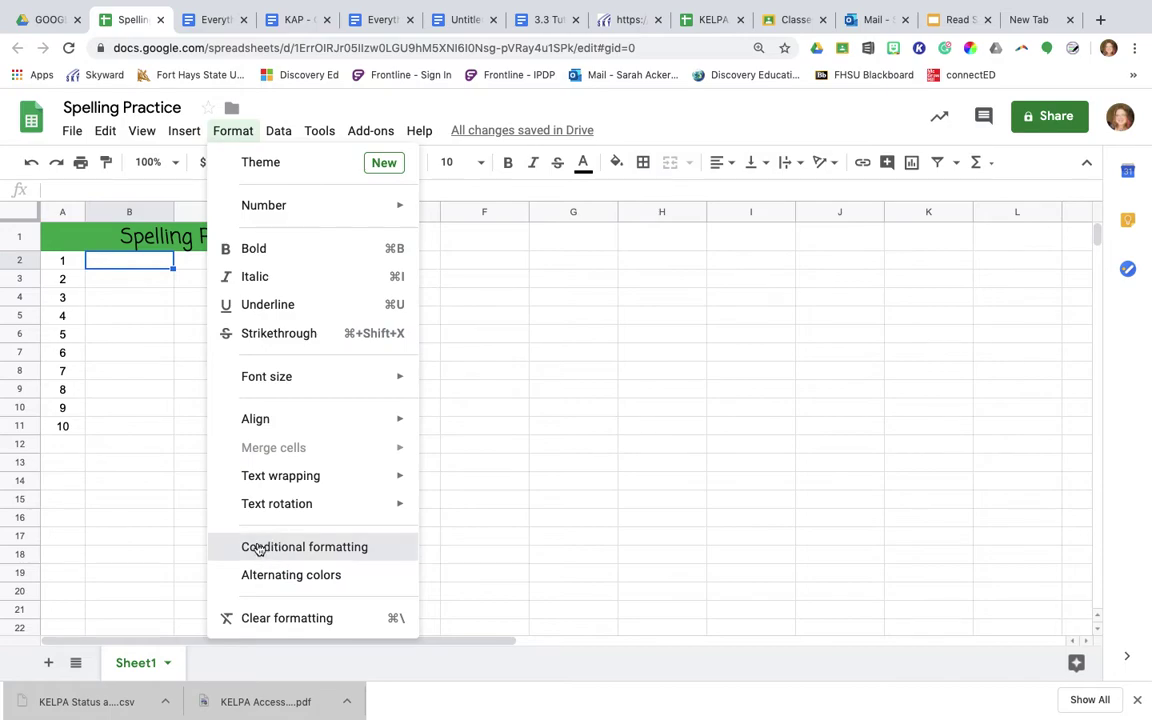
left_click(258, 549)
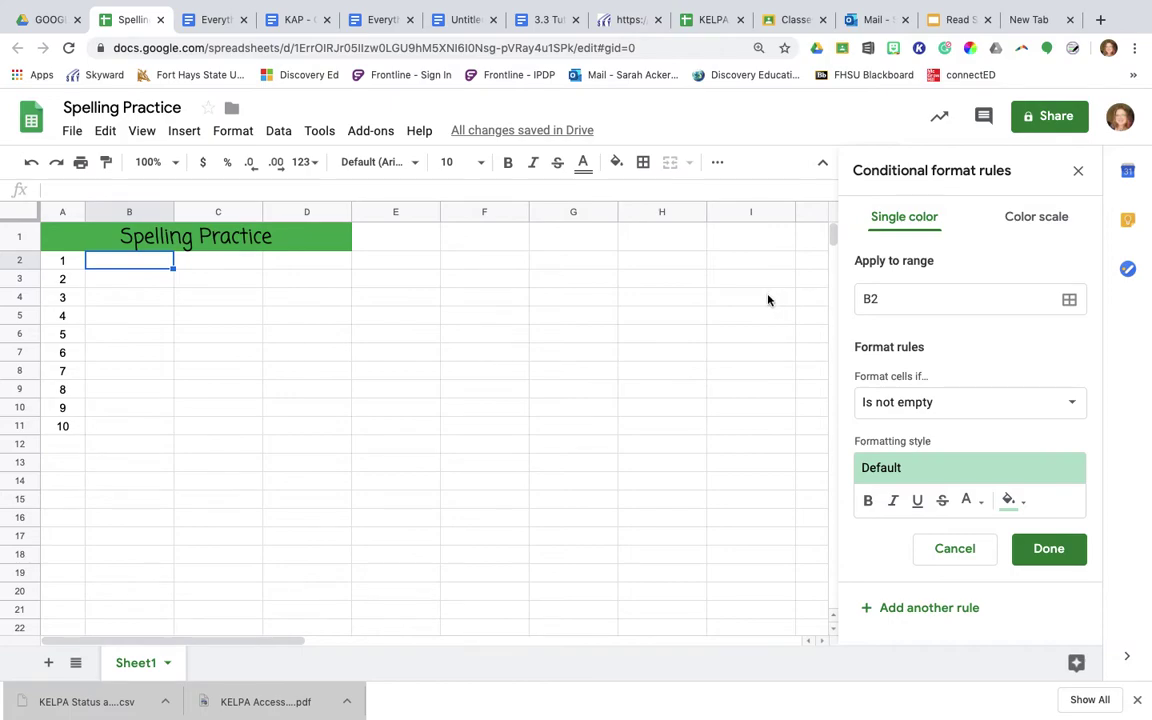
left_click(914, 404)
left_click(914, 374)
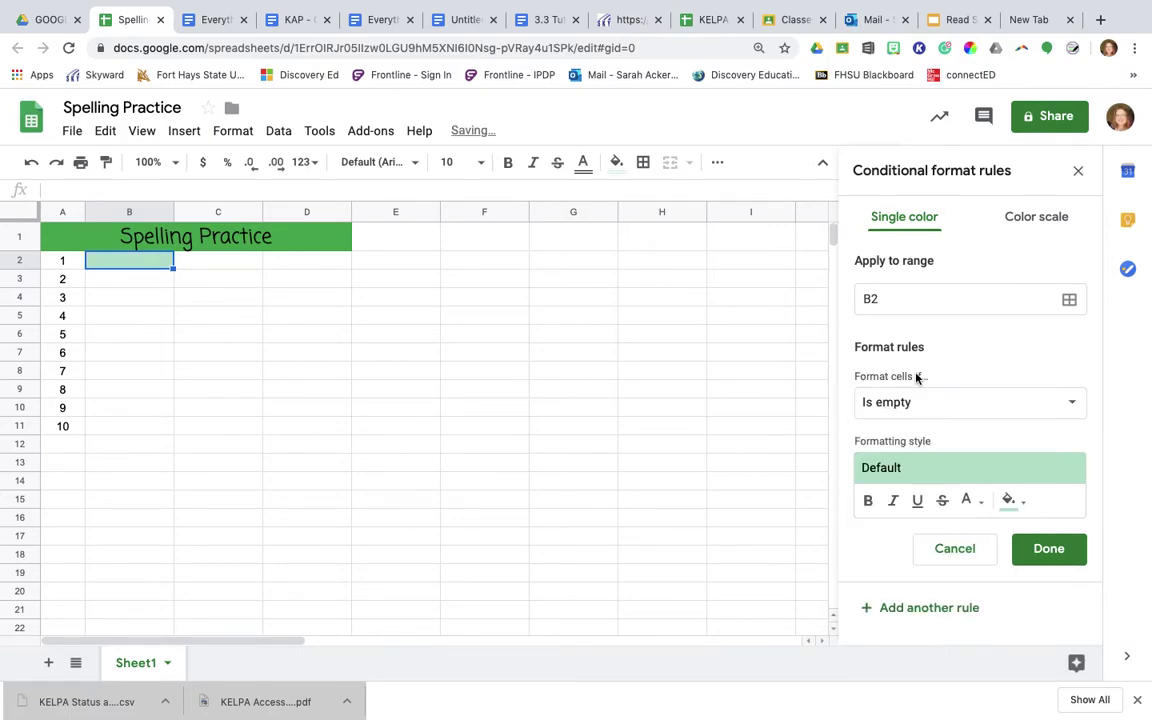
left_click(1014, 503)
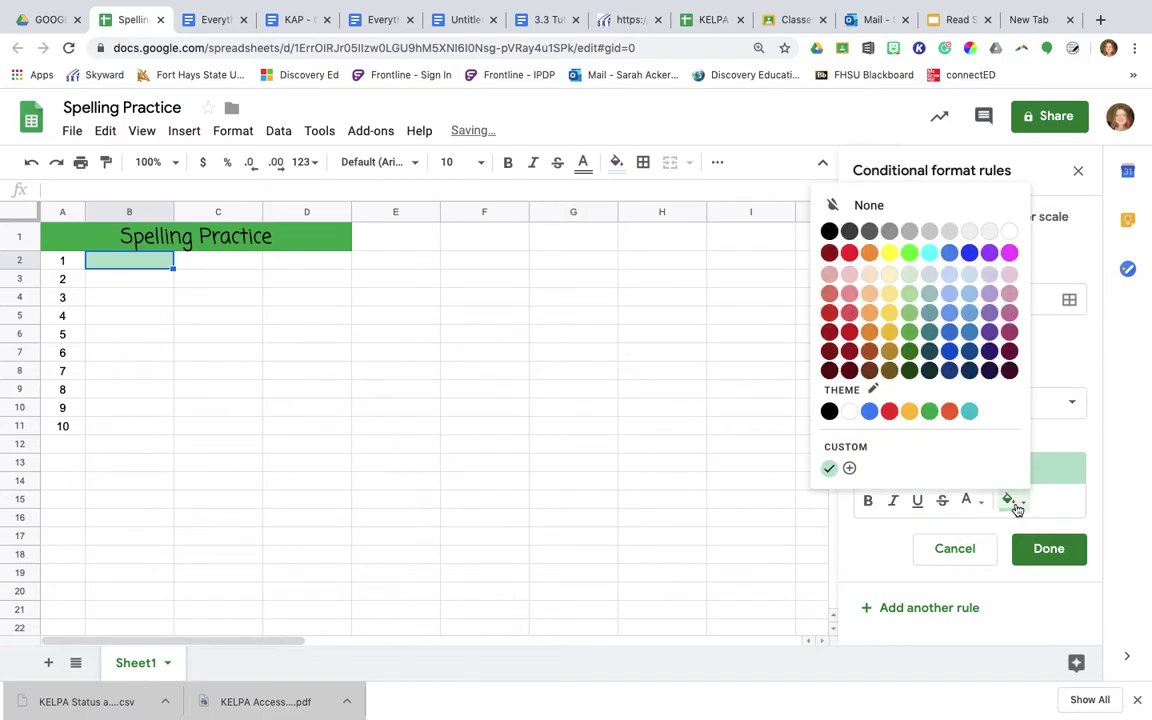
left_click(1011, 234)
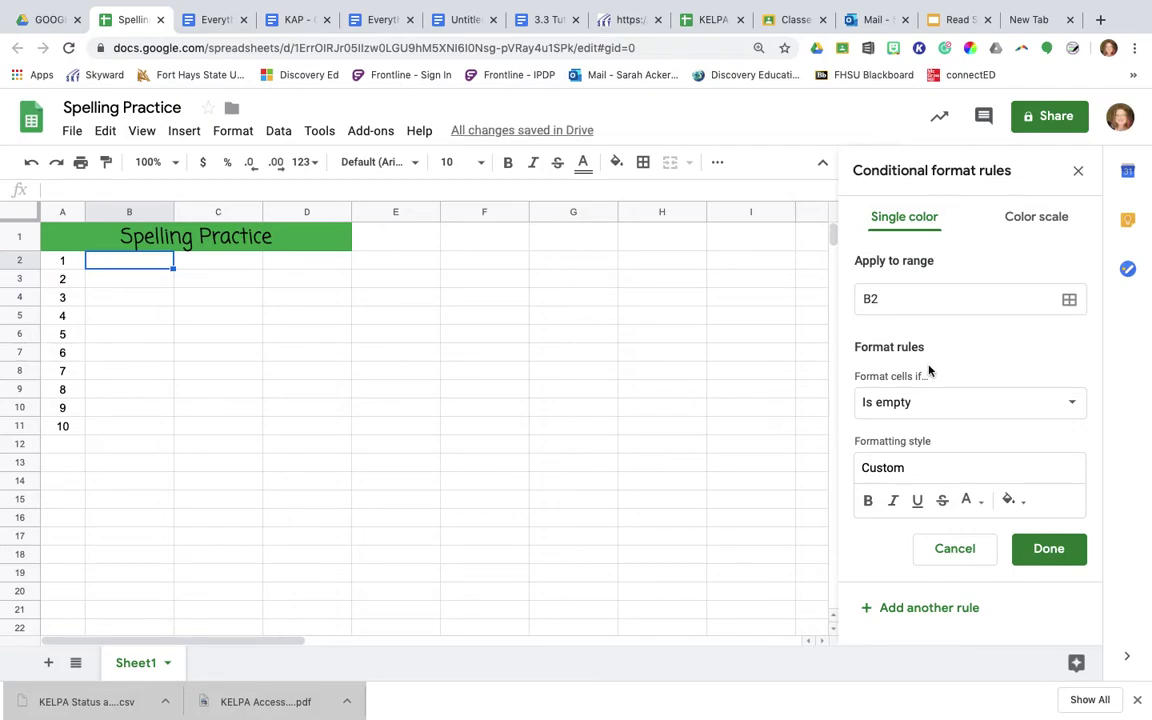
Add a second rule to B2 that fills it with the theme's teal when the text is exactly "cute".
left_click(922, 609)
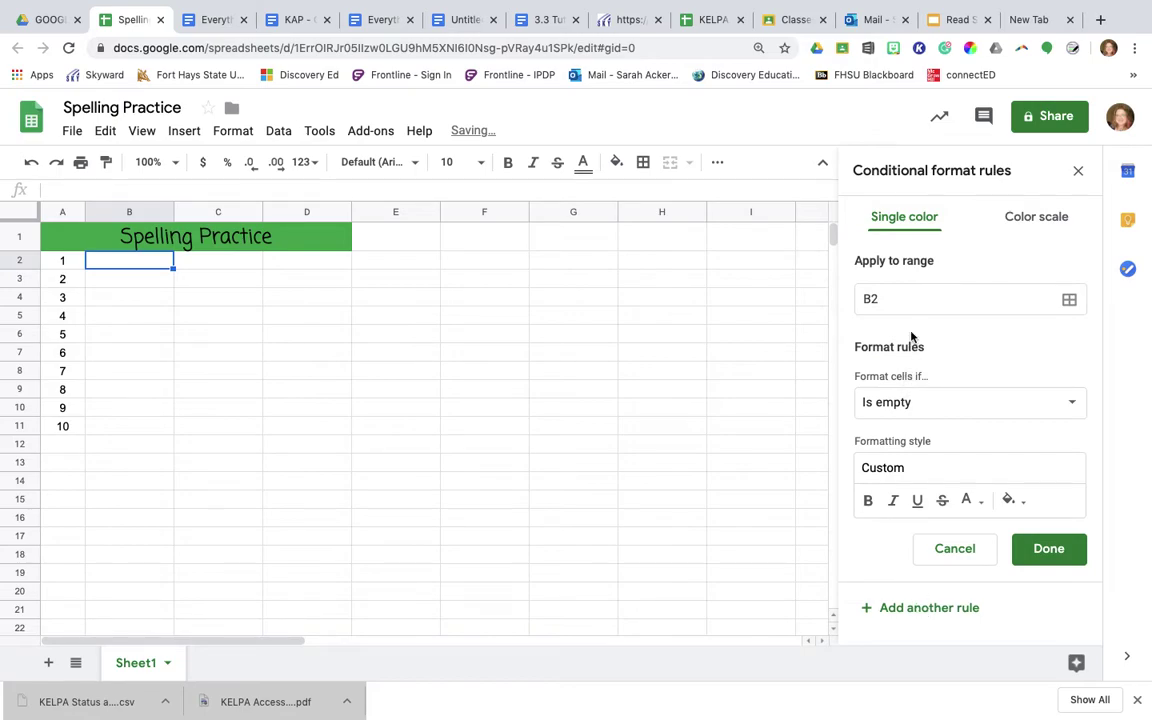
left_click(903, 408)
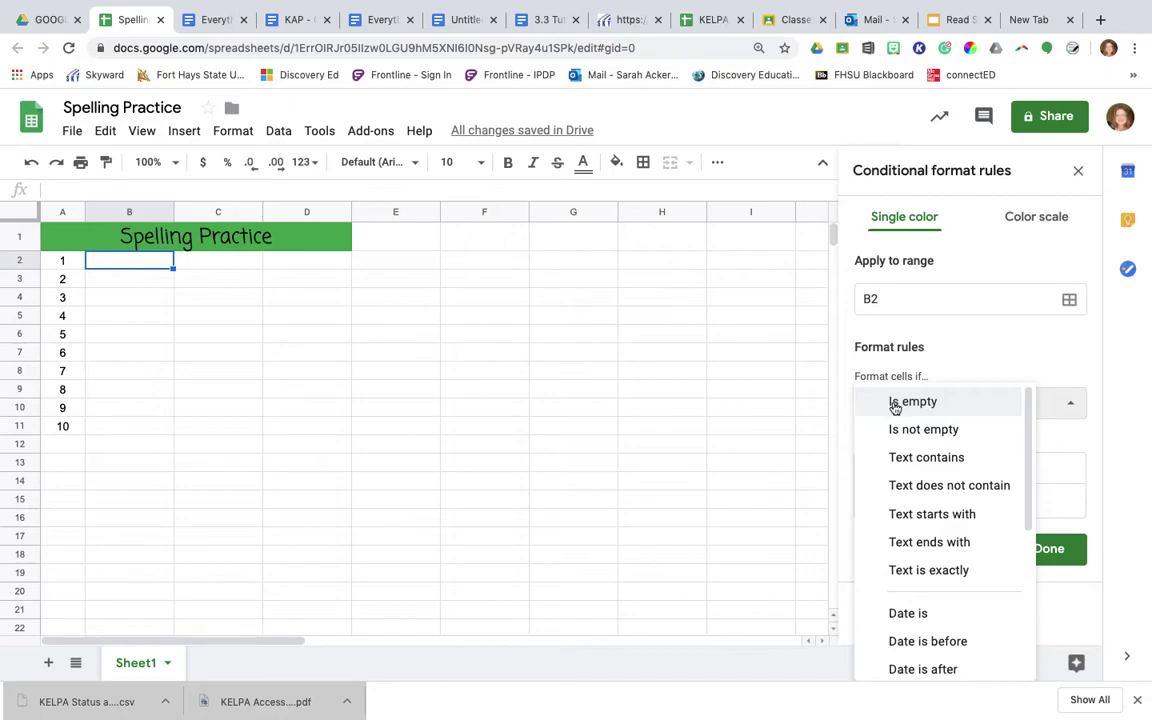
left_click(902, 572)
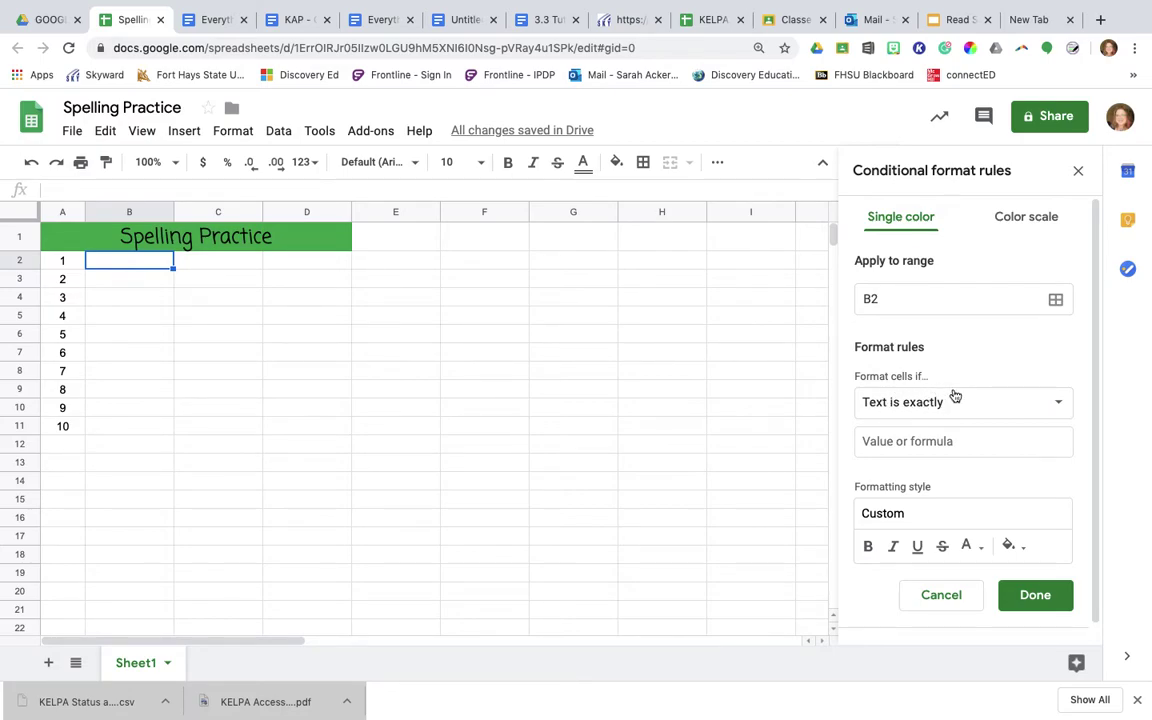
left_click(911, 441)
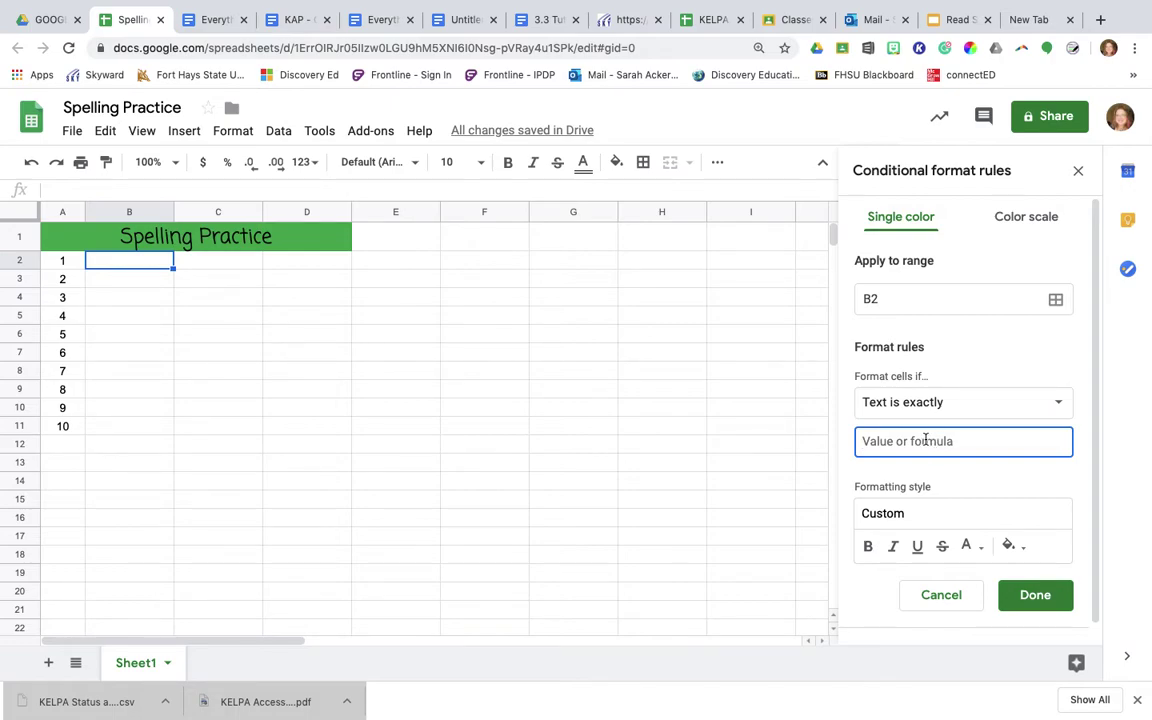
type("cute")
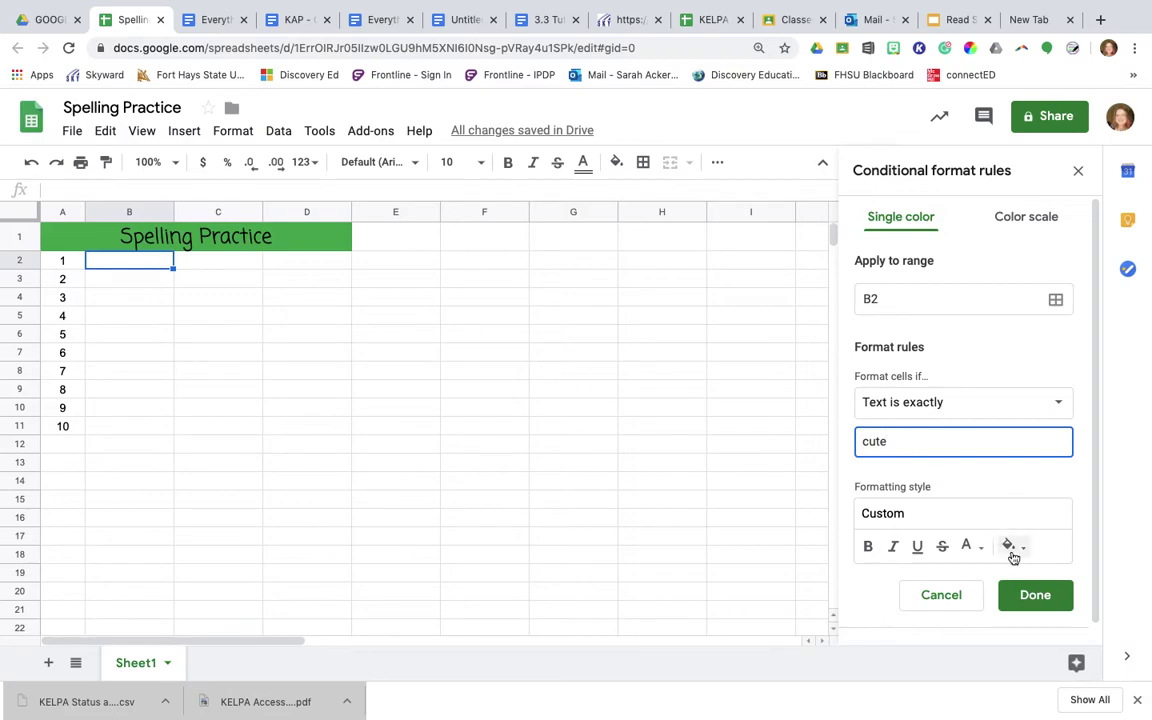
left_click(1011, 547)
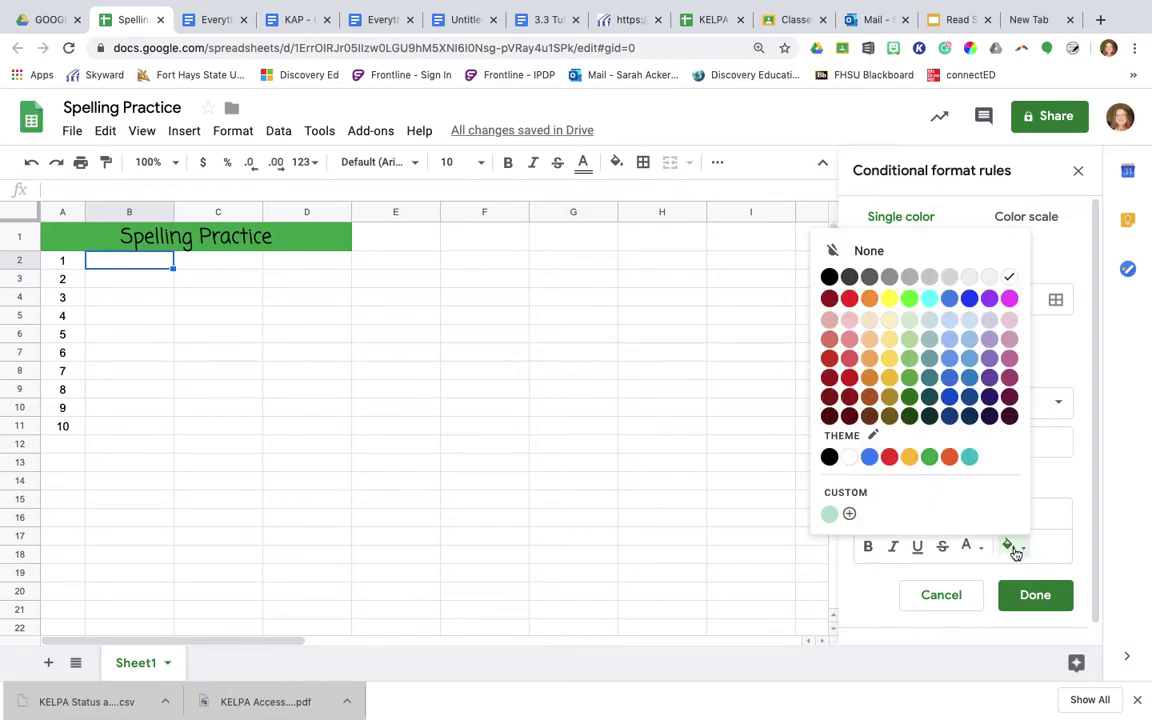
left_click(970, 458)
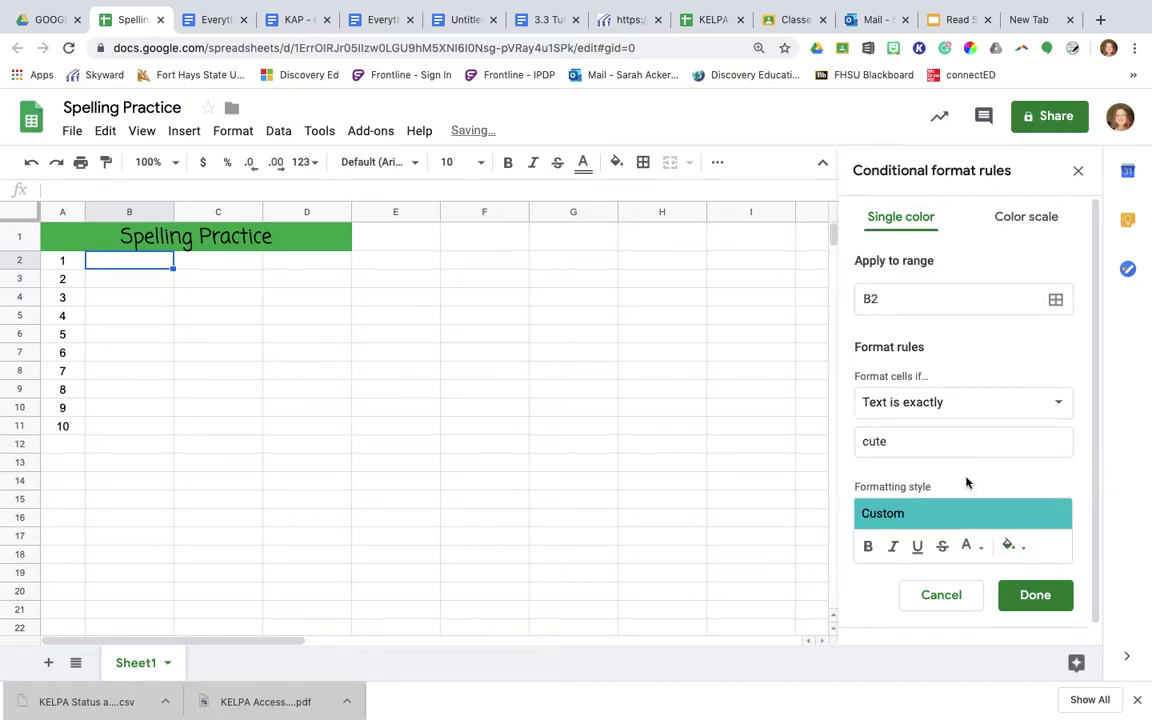
left_click(1045, 600)
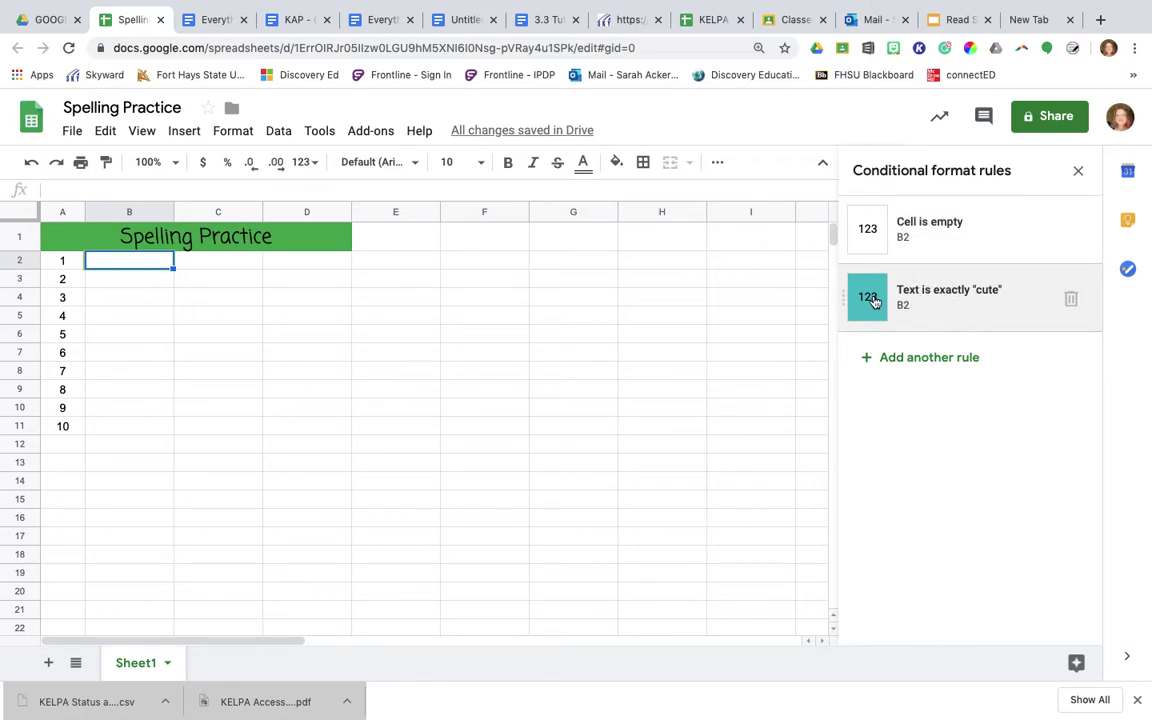
Add a third rule to B2 that fills it with the theme's red when the text does not contain "cute".
left_click(905, 358)
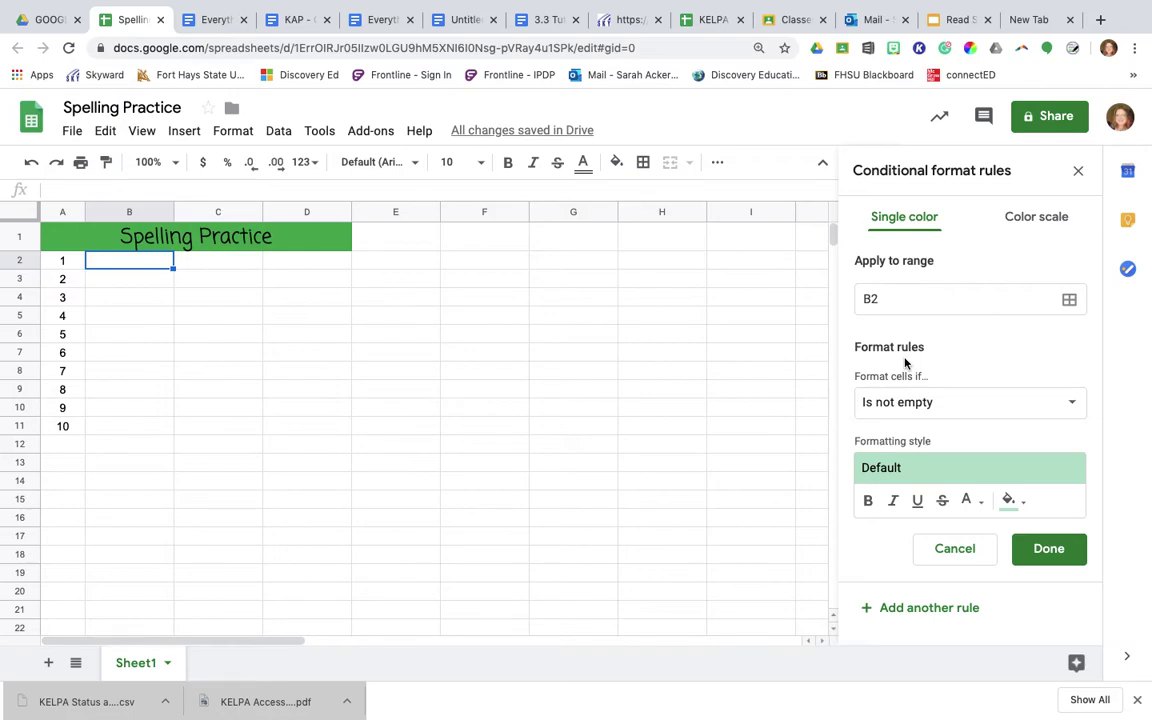
left_click(921, 405)
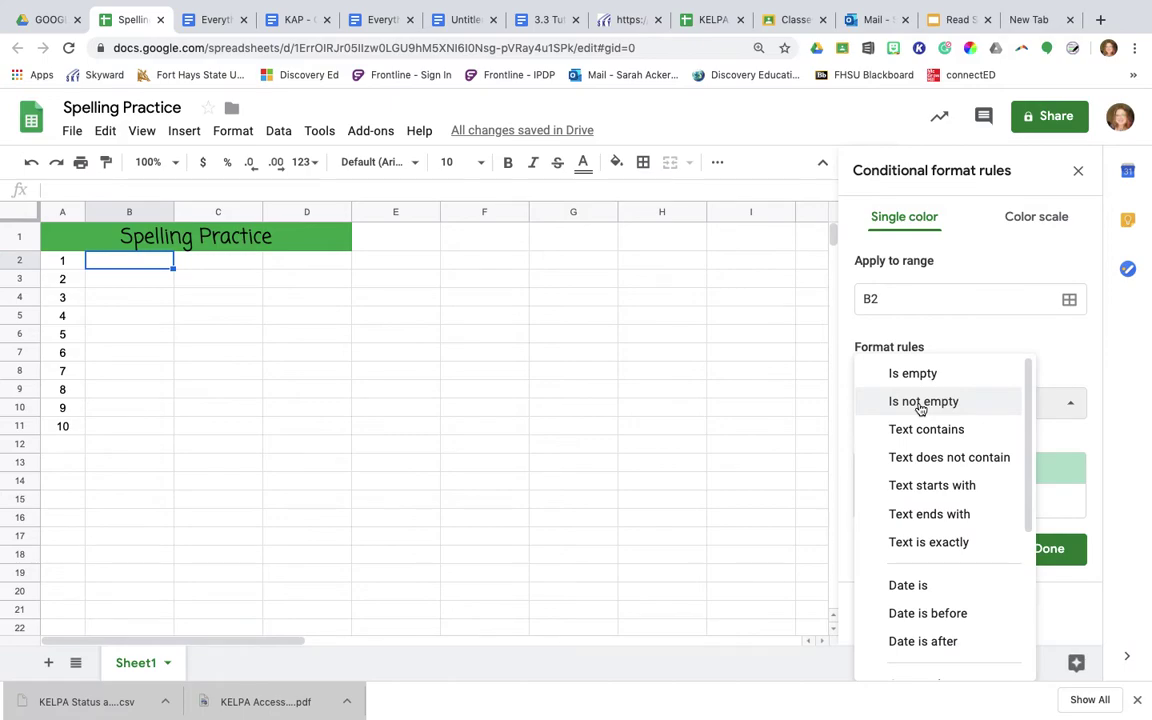
left_click(952, 456)
left_click(947, 442)
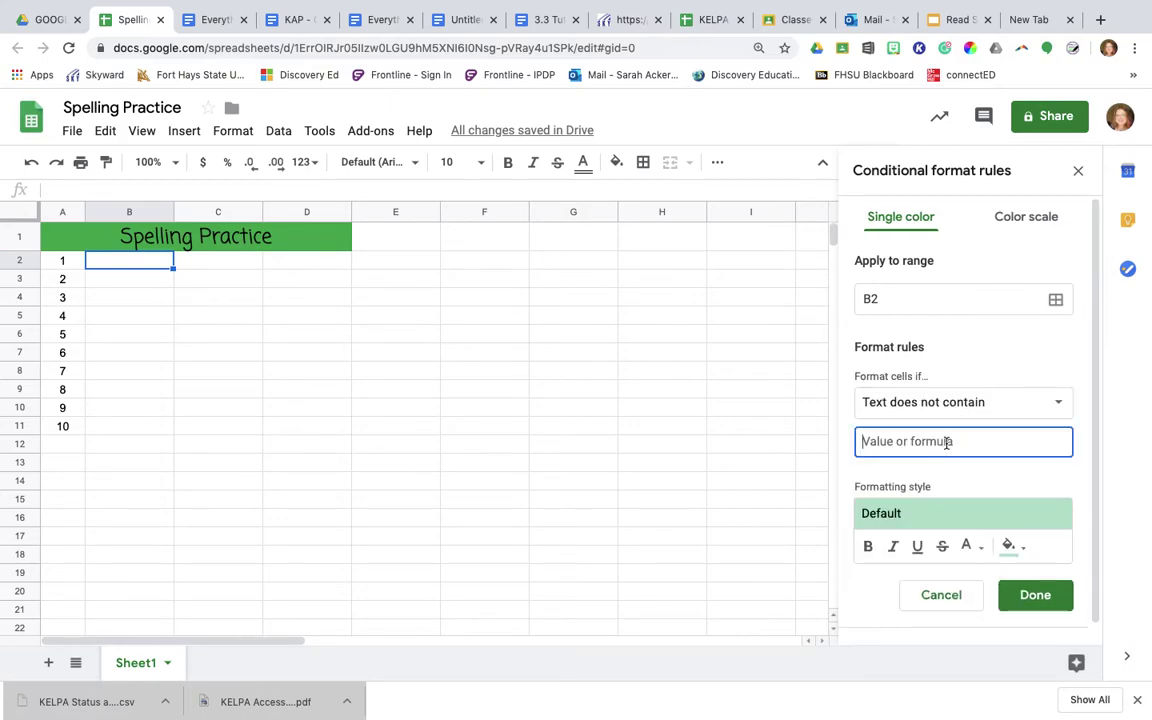
type("cute")
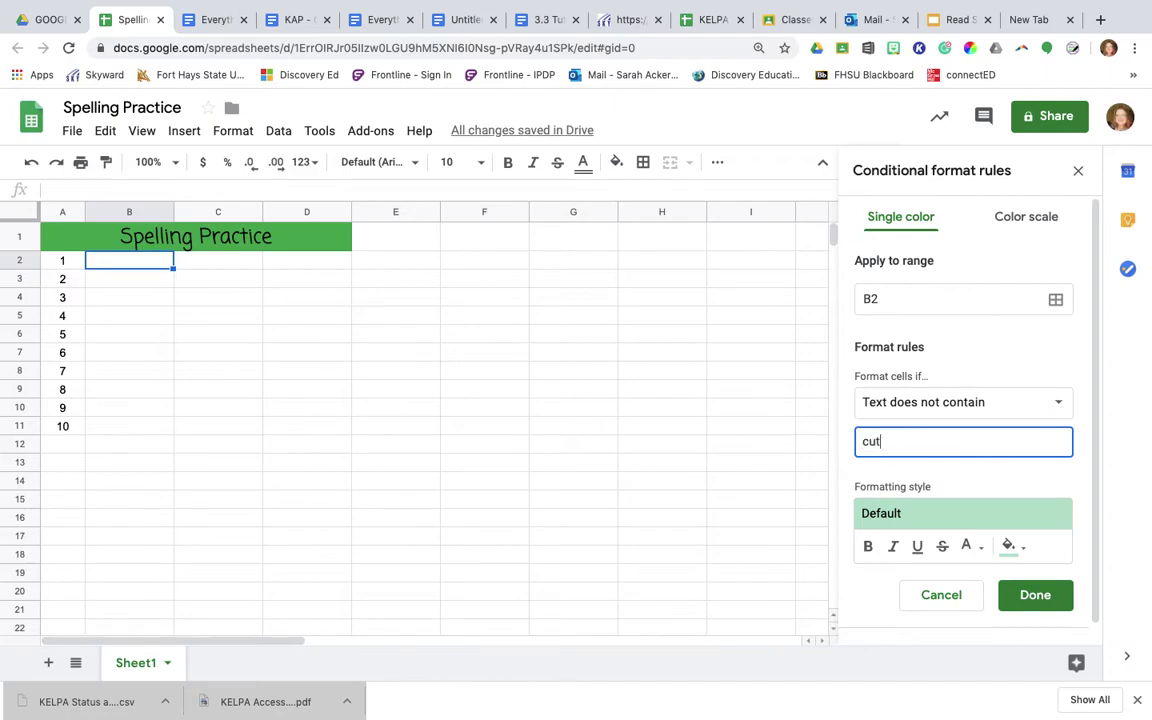
left_click(1012, 546)
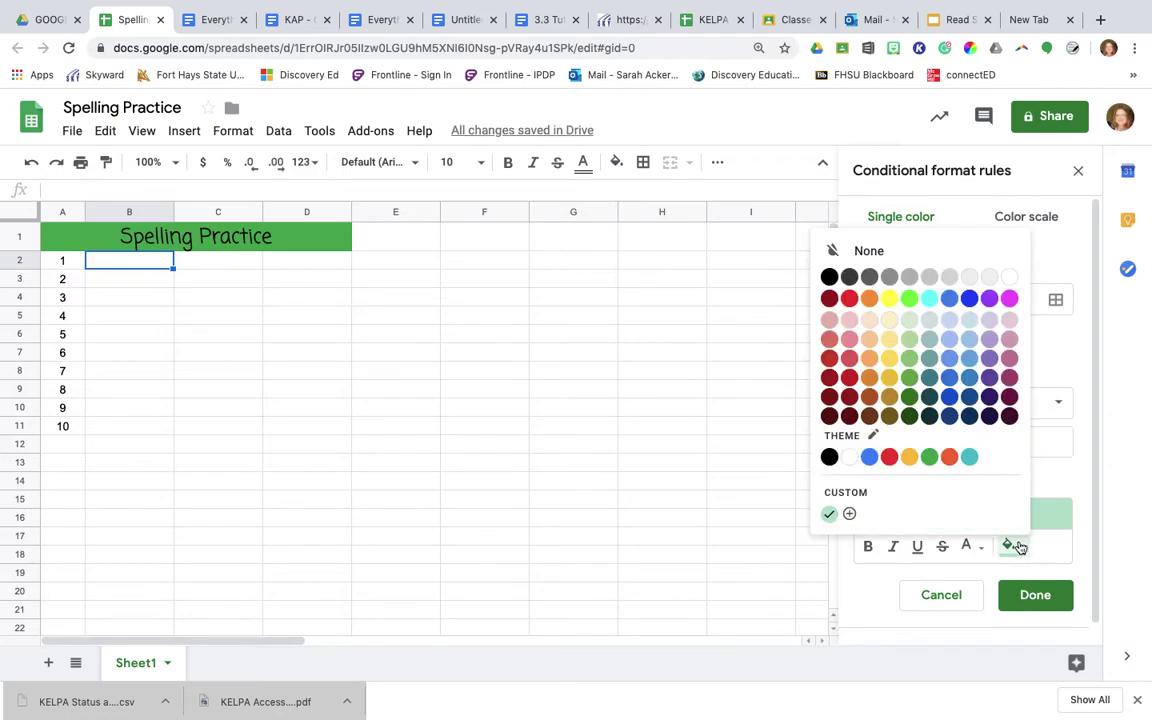
left_click(888, 458)
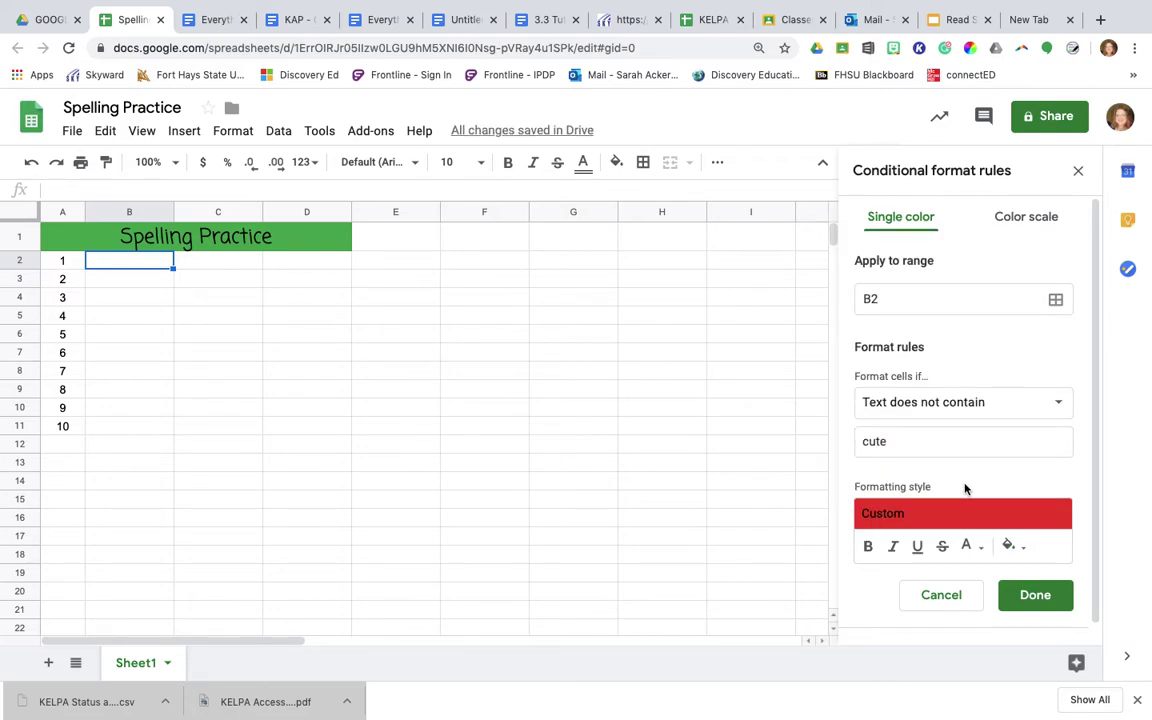
left_click(1036, 602)
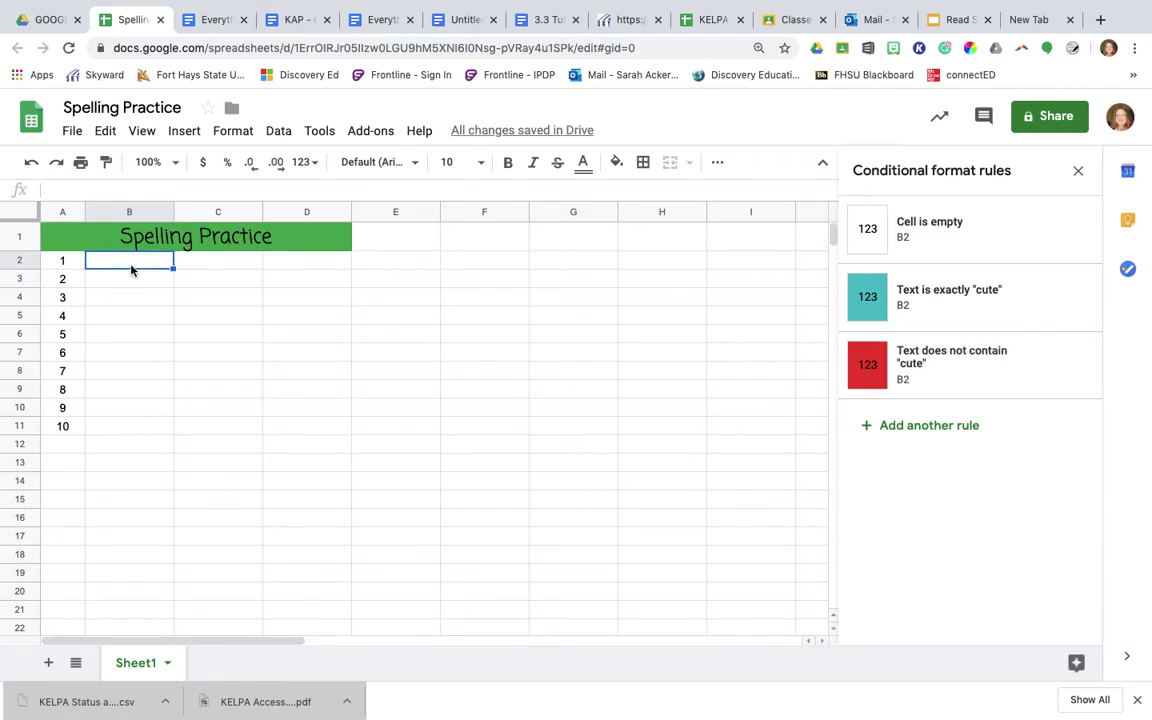
Test the rules by entering "cute" in B2, and clear the cell.
type("cute")
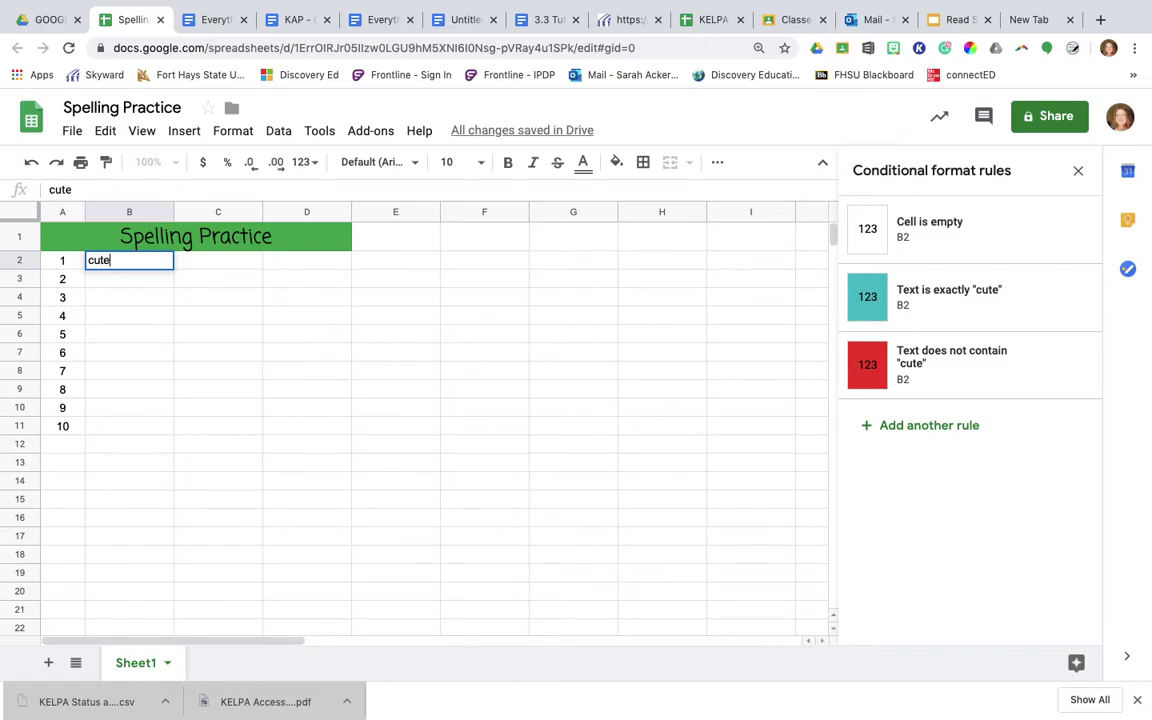
key("Return")
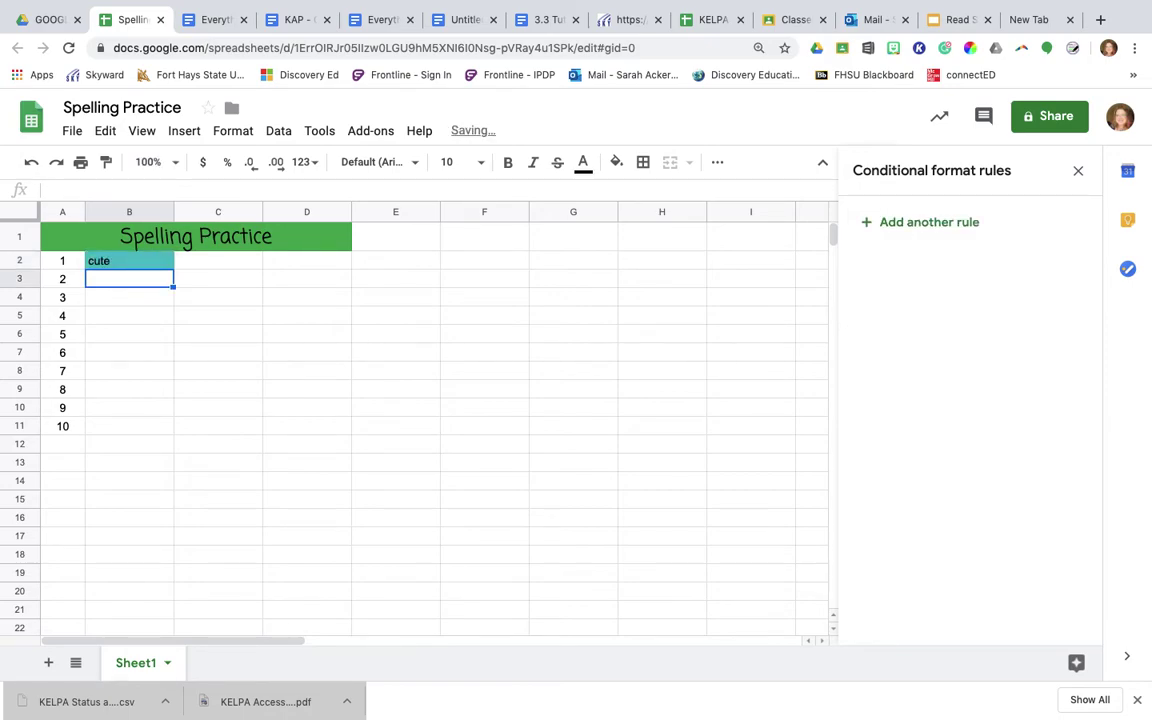
left_click(100, 262)
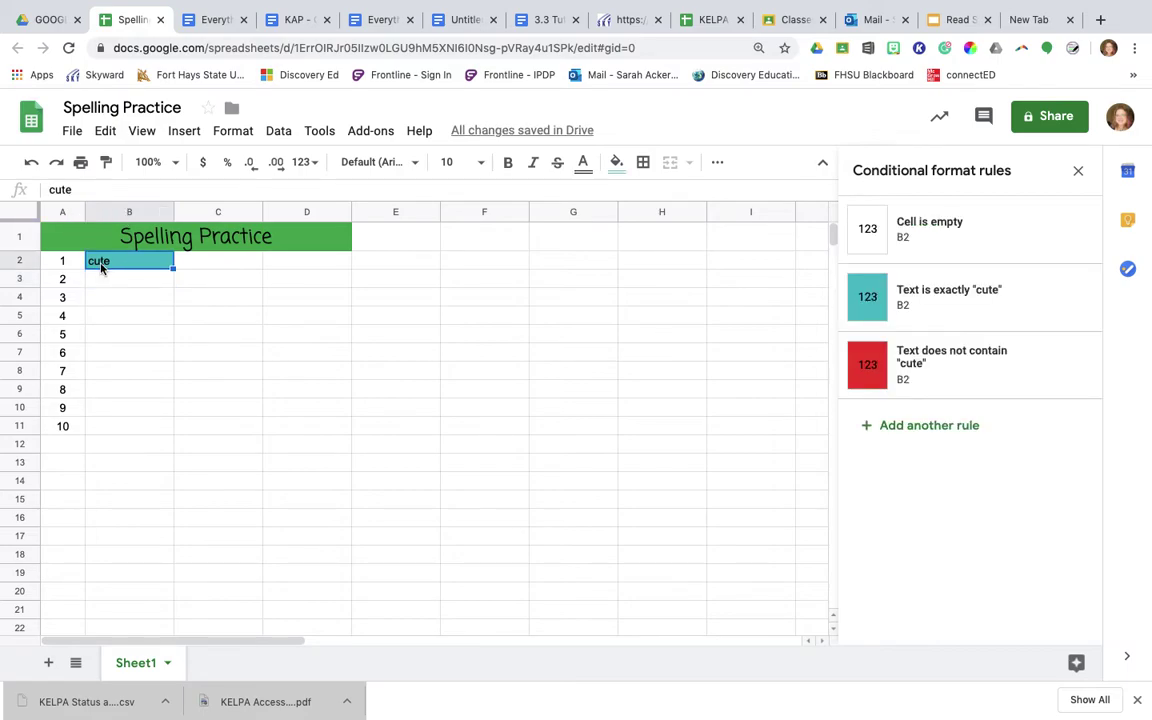
key("BackSpace")
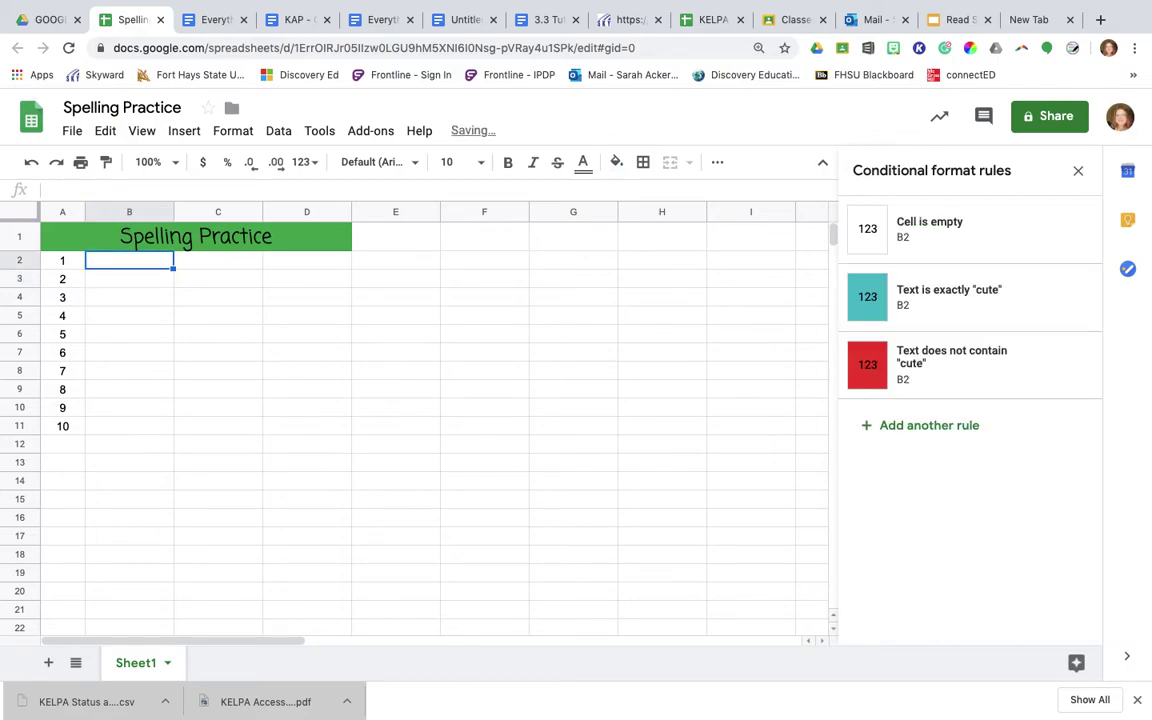
Test the rules with a misspelled word by entering "cut" in B2.
type("cute")
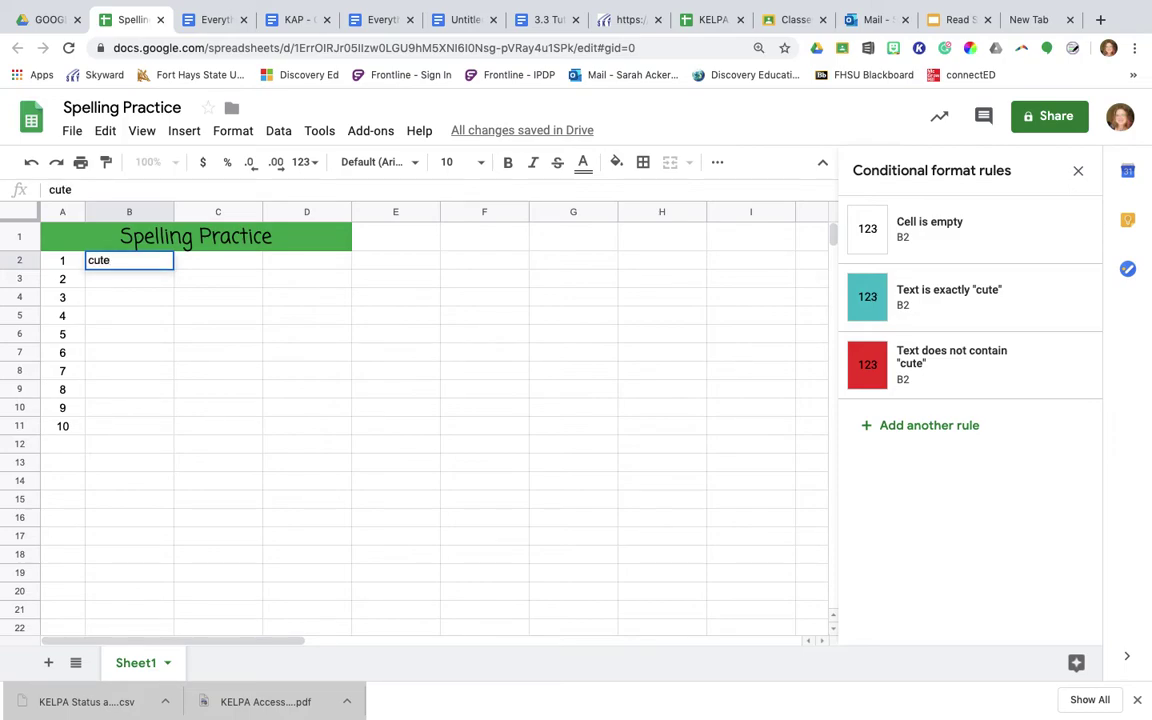
key("BackSpace")
key("Return")
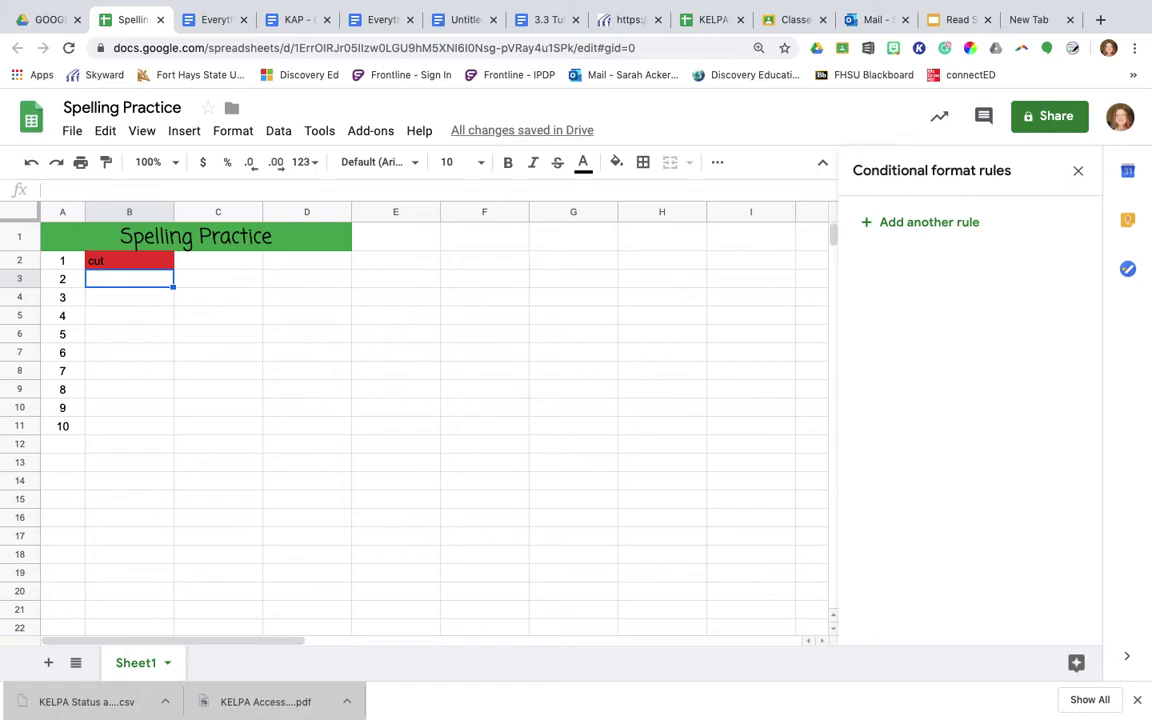
left_click(113, 299)
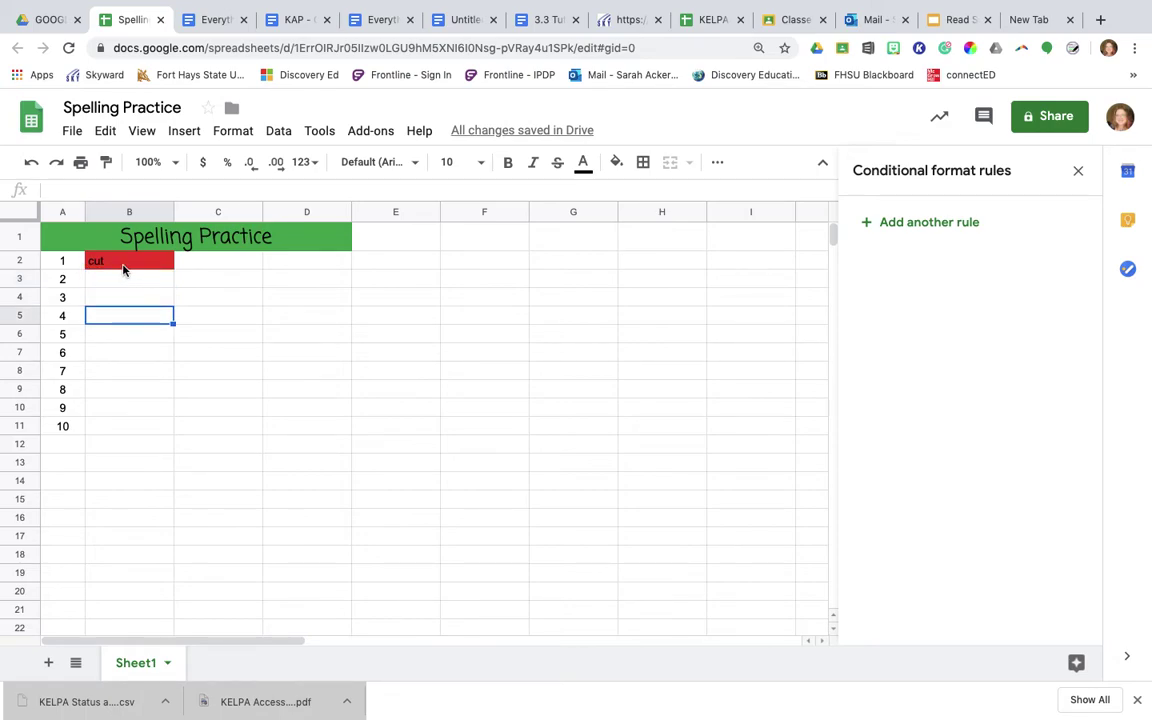
Change the word in B2's "Text is exactly" rule to "funny" and save the rule.
left_click(118, 262)
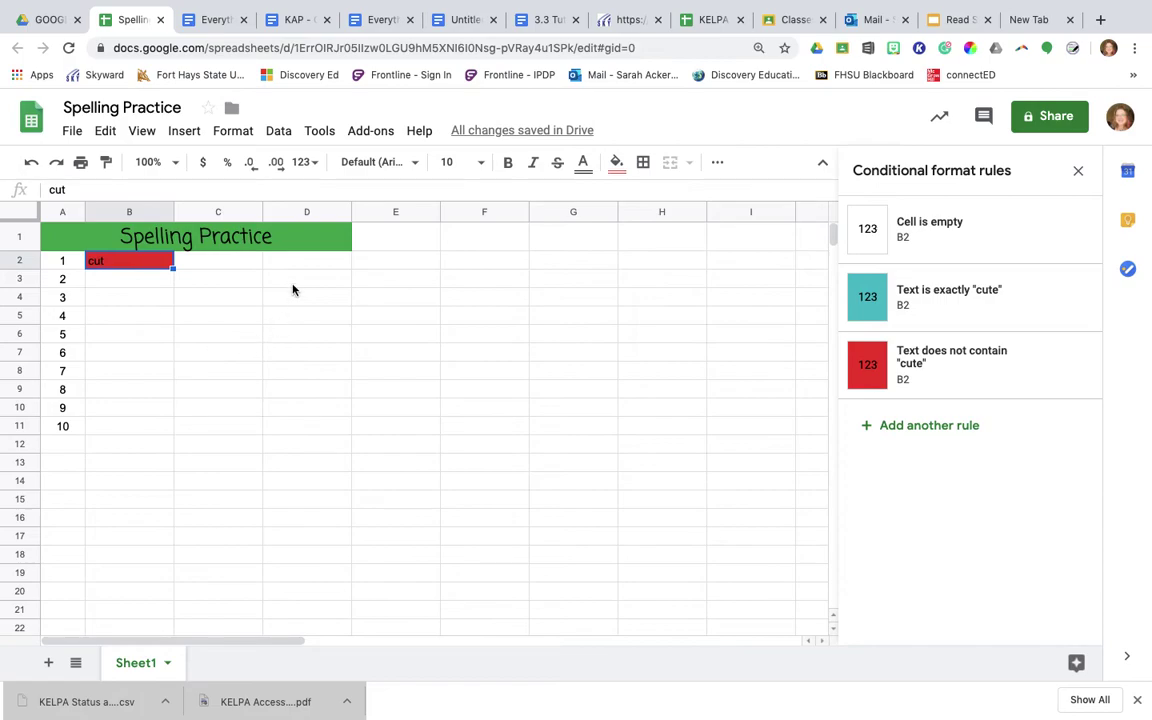
left_click(946, 303)
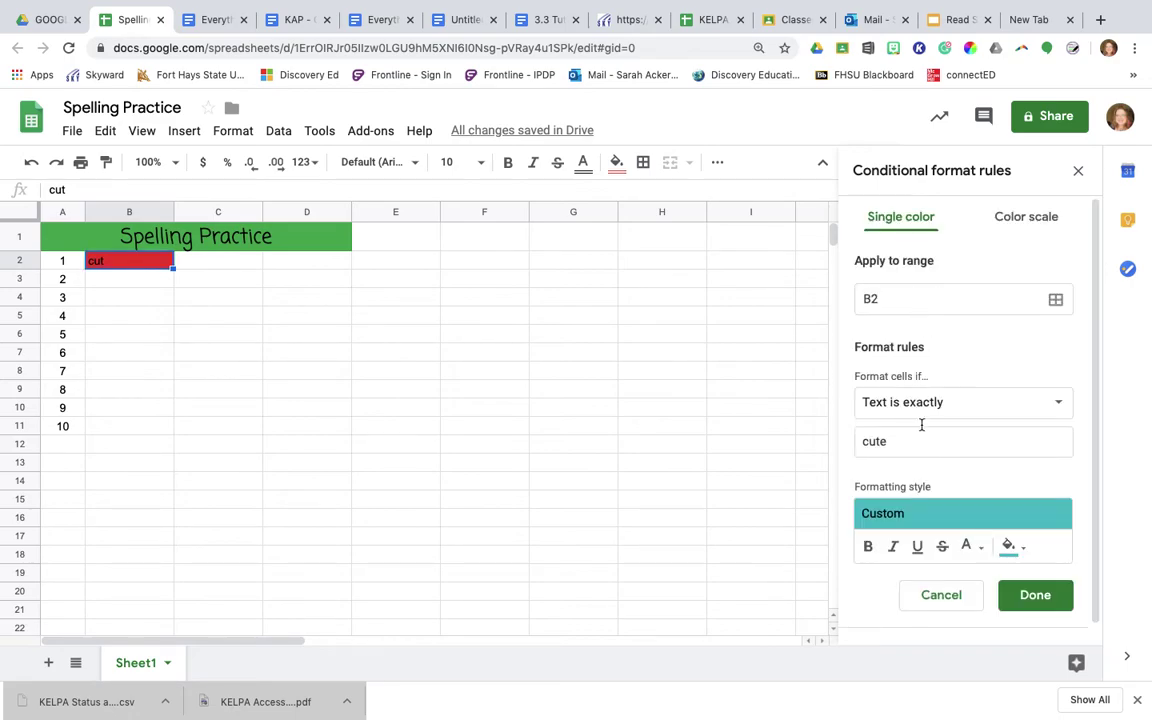
left_click_drag(890, 446, 847, 447)
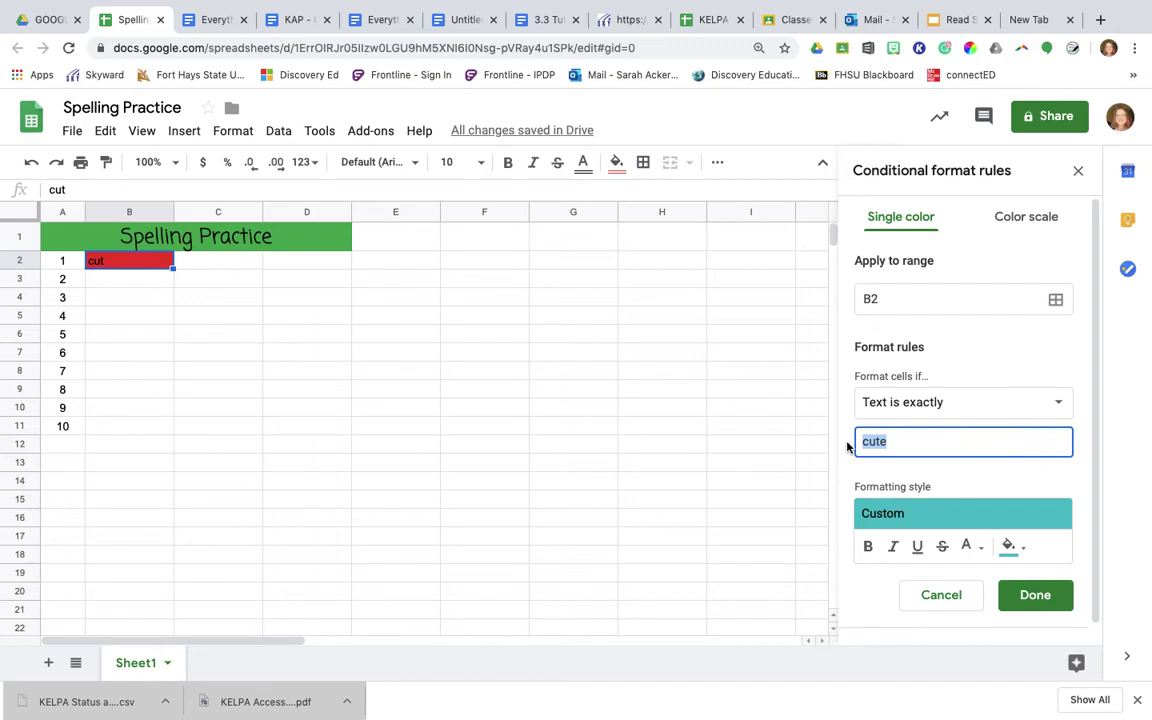
type("funny")
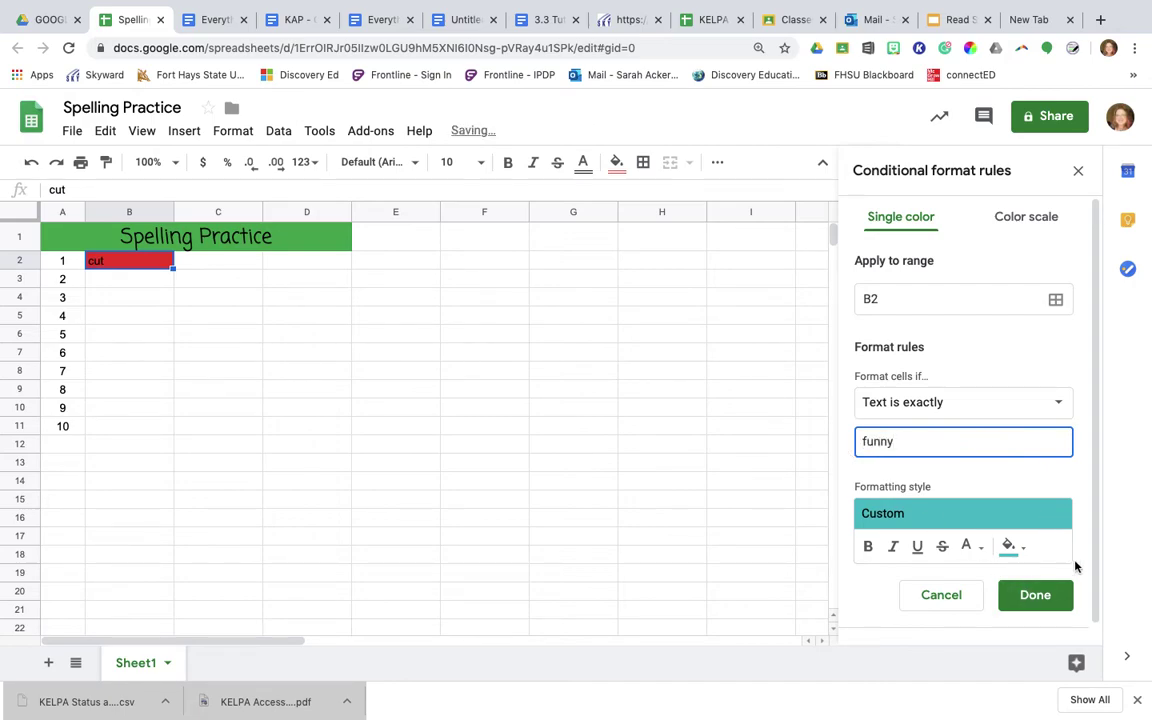
left_click(1031, 594)
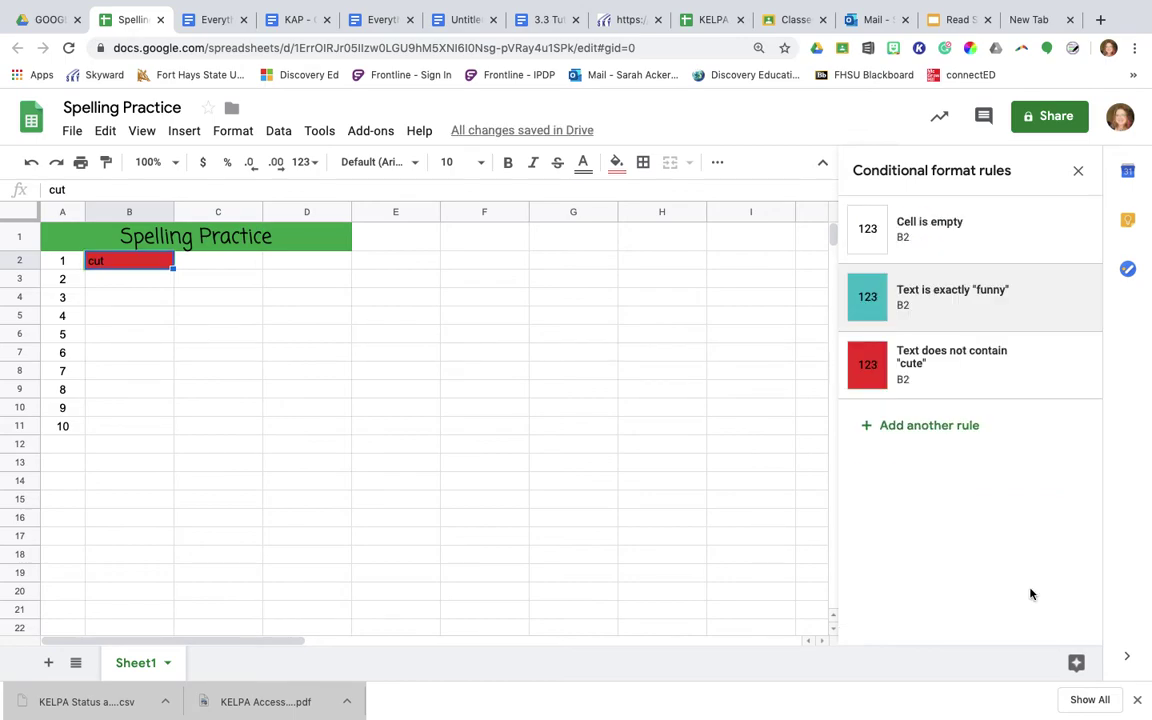
Change the word in B2's "Text does not contain" rule to "funny" and save the rule.
left_click(954, 366)
left_click_drag(913, 445, 812, 435)
type("funny")
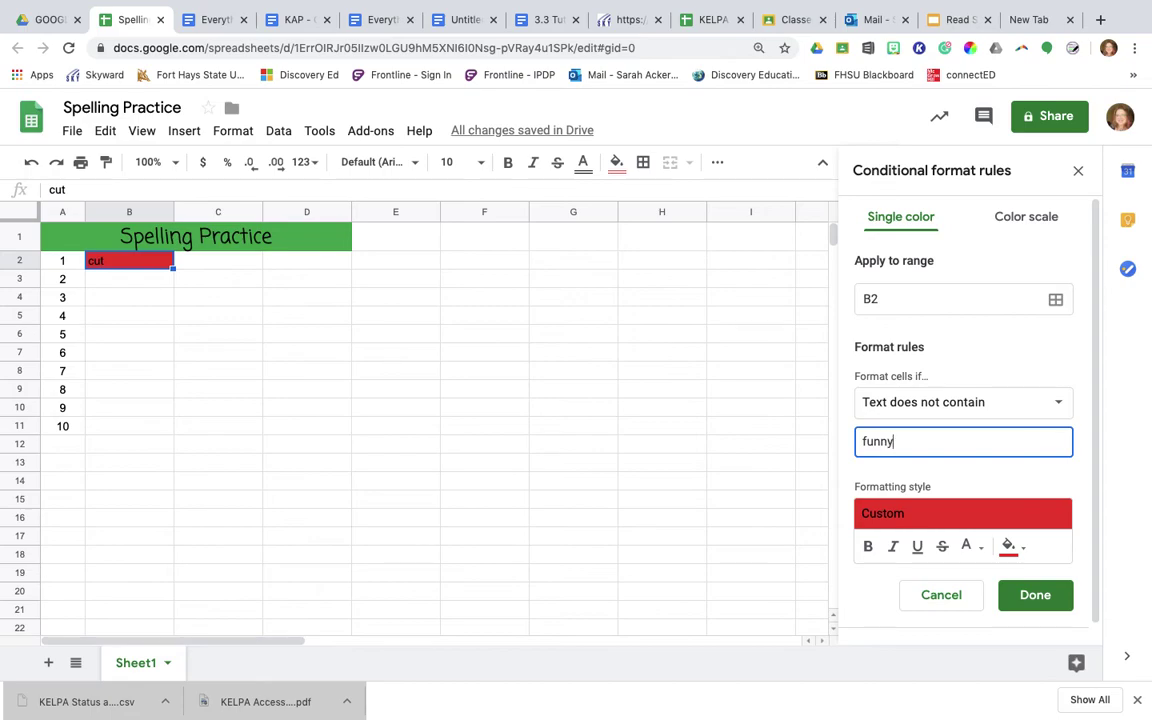
left_click(1062, 595)
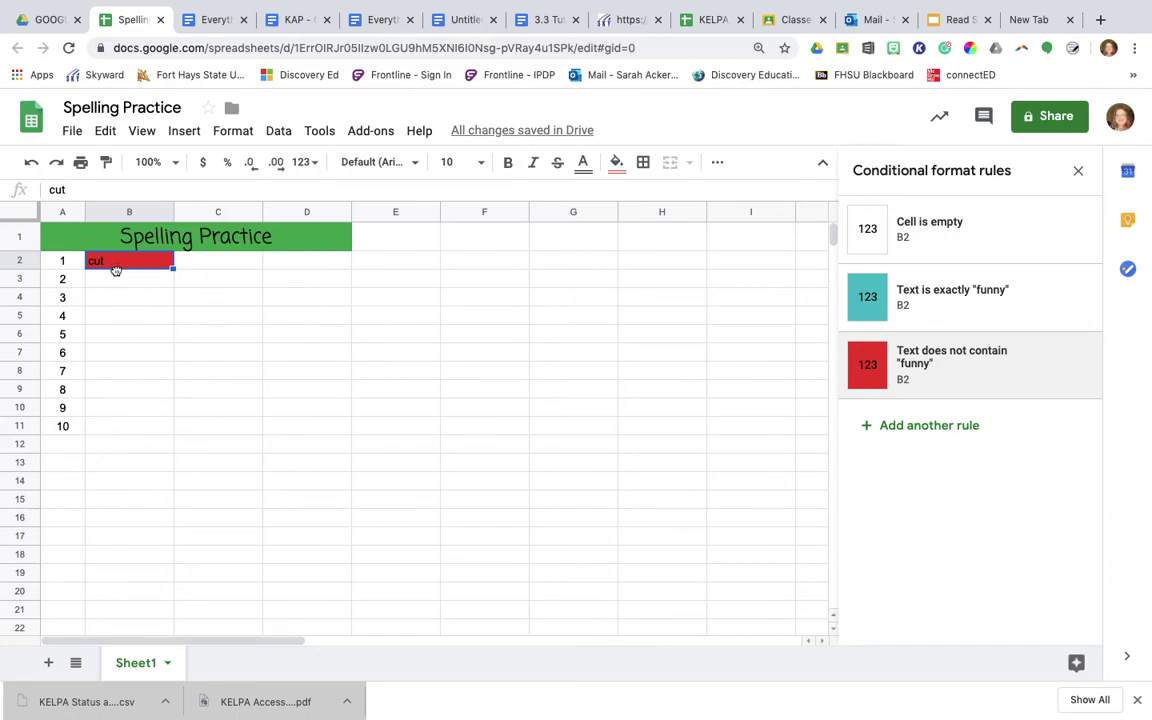
Clear B2 and test the updated rules by entering the correctly spelled word "funny" in it.
key("Delete")
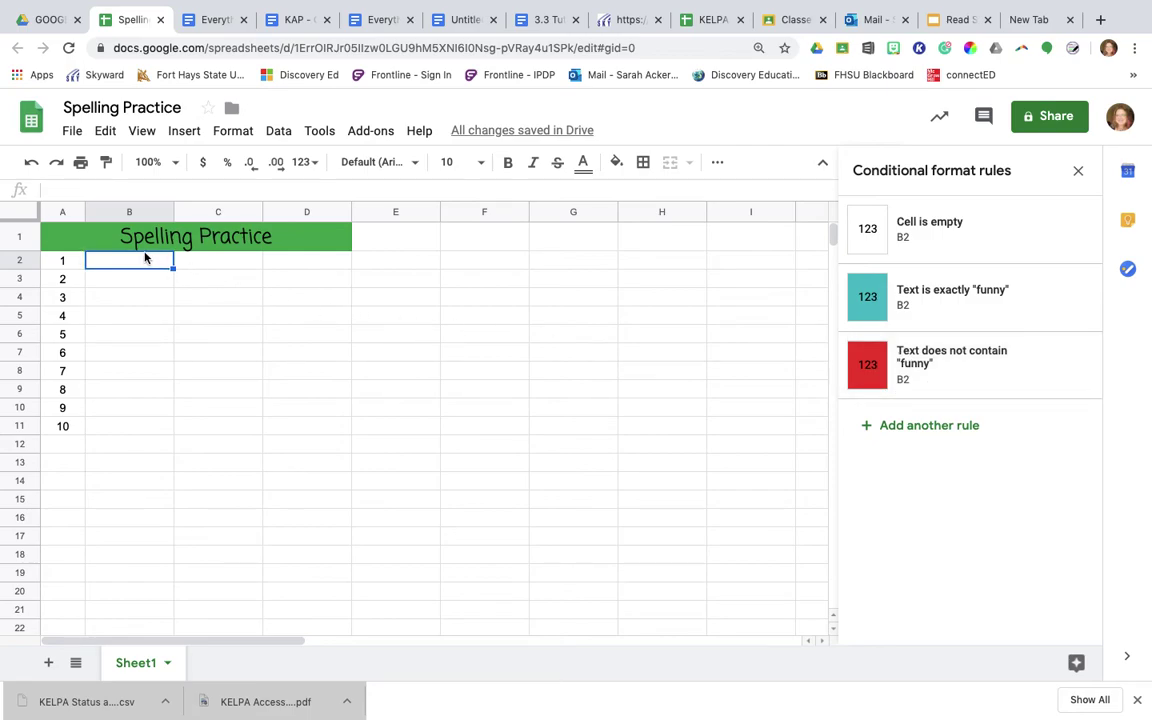
type("fun")
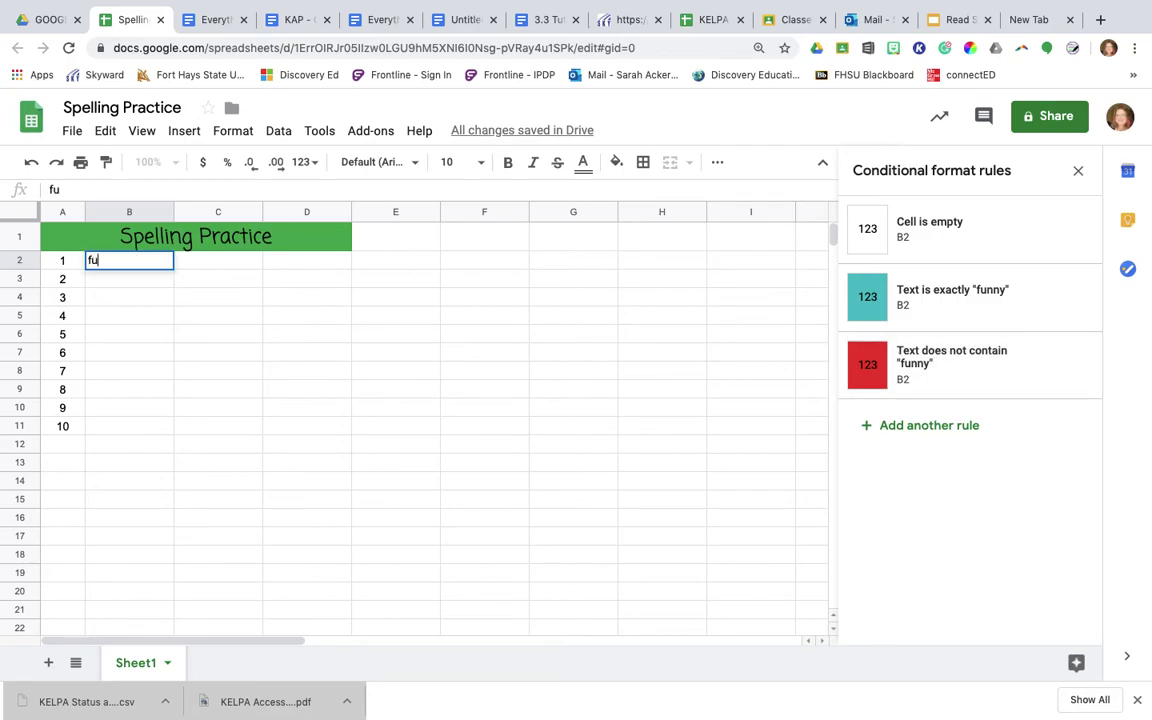
type("ny")
key("Return")
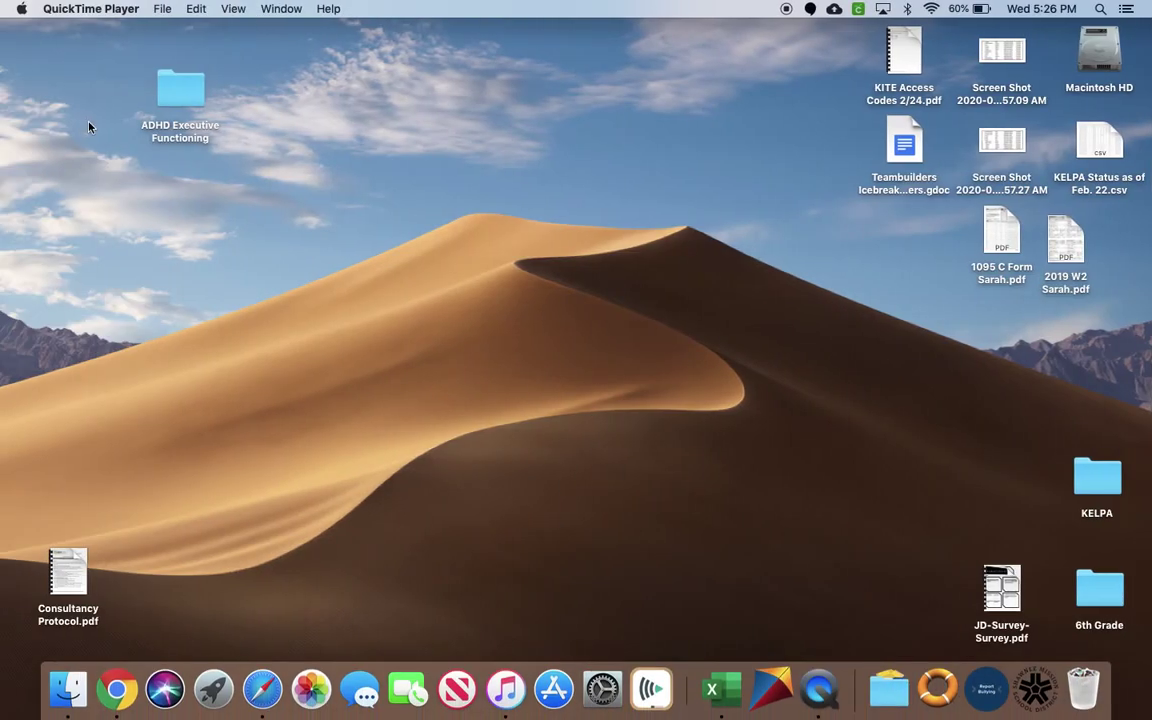
left_click(113, 8)
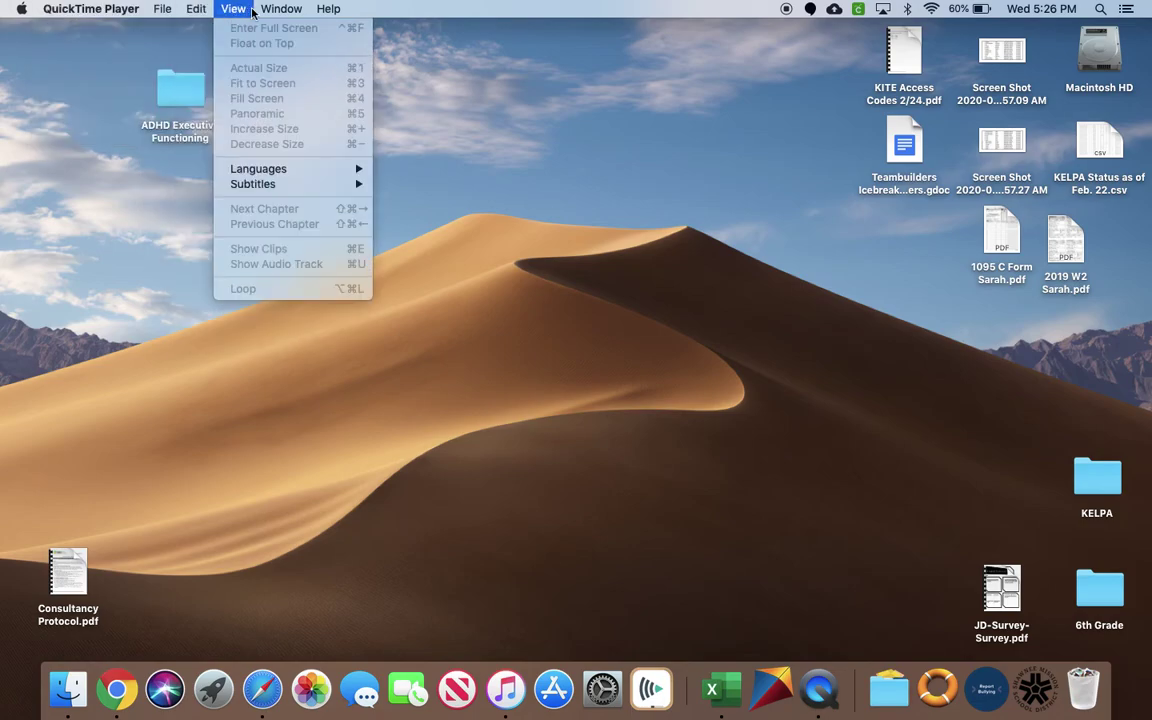
mouse_move(275, 17)
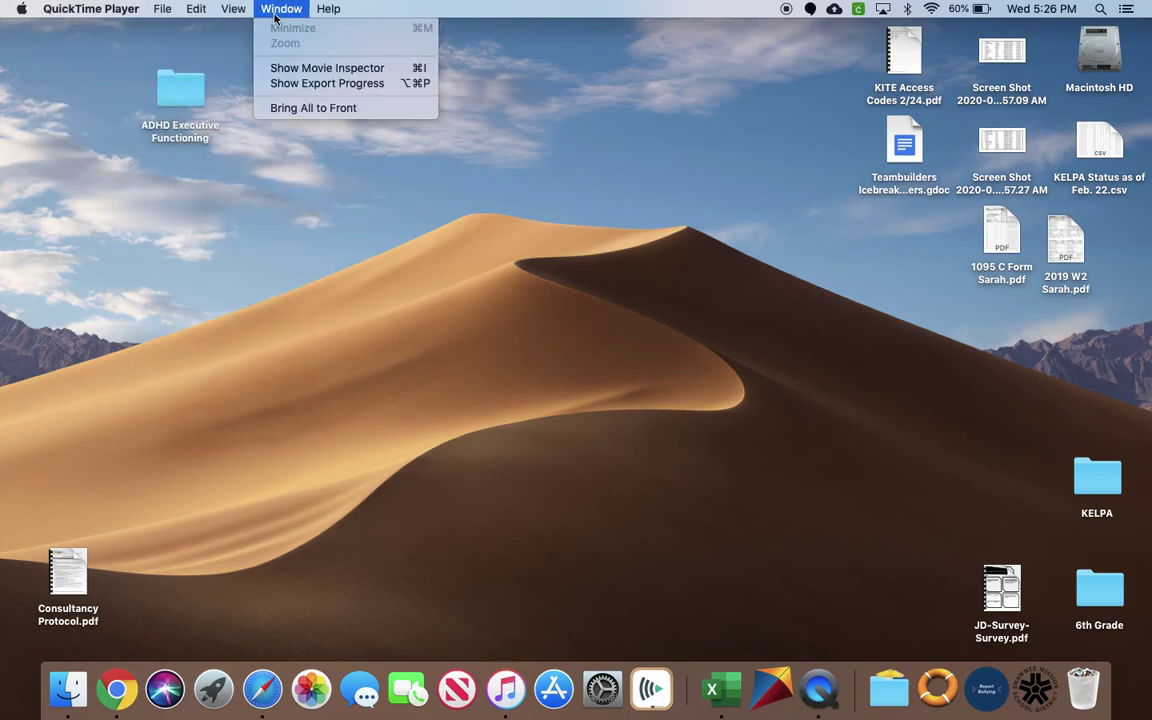
left_click(262, 253)
key("super+Tab")
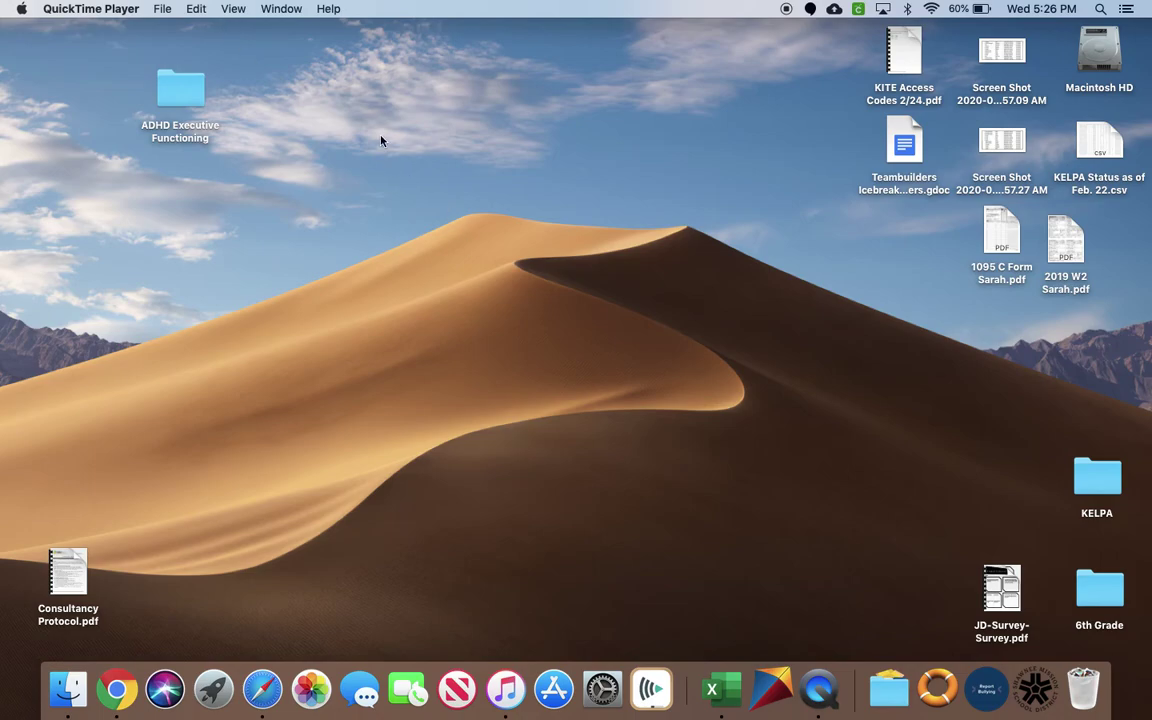
left_click(305, 48)
key("super+Tab")
left_click(202, 157)
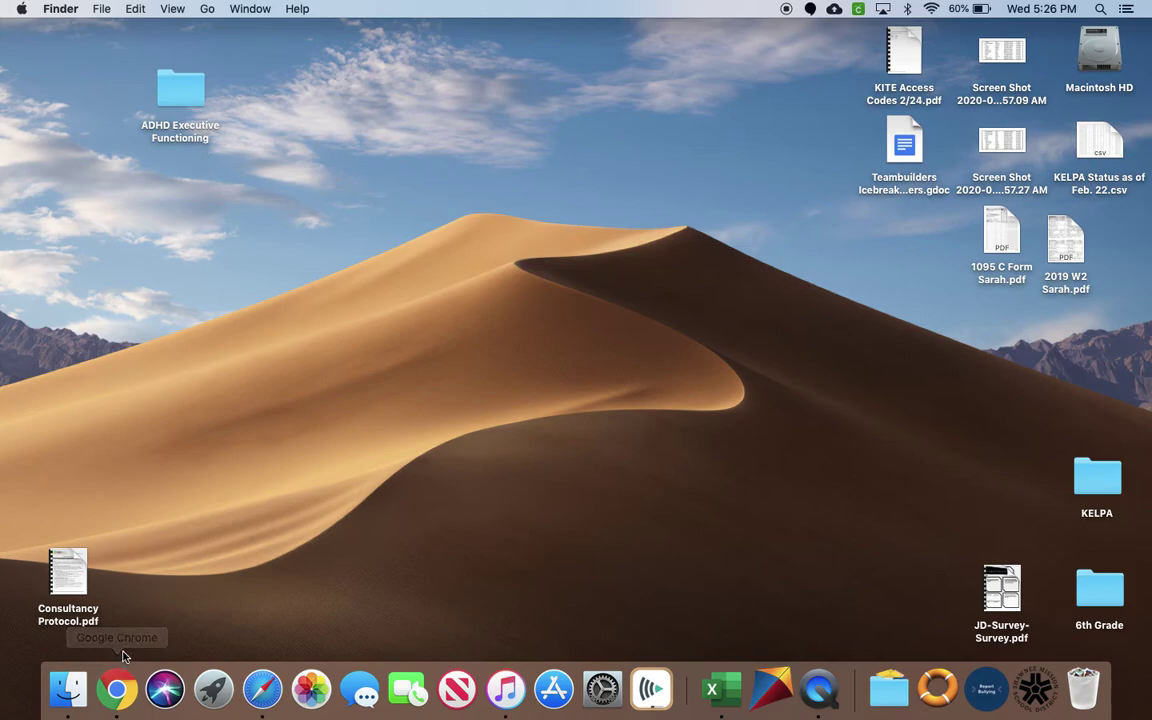
key("super+Tab")
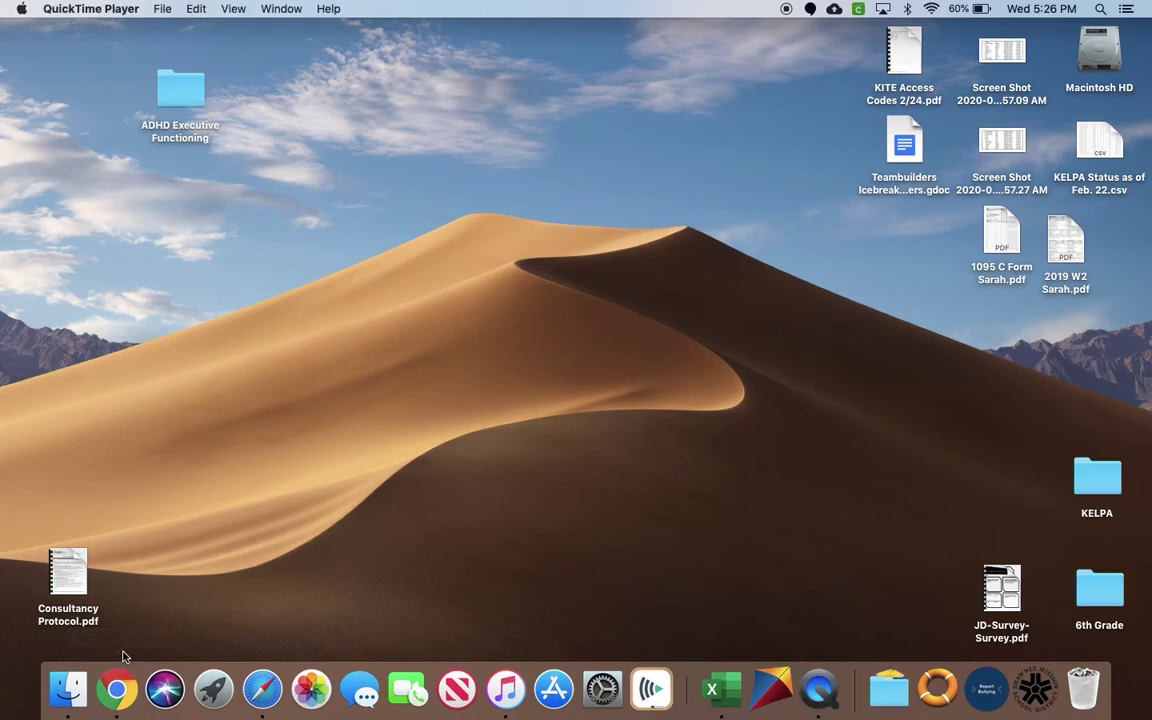
left_click(162, 12)
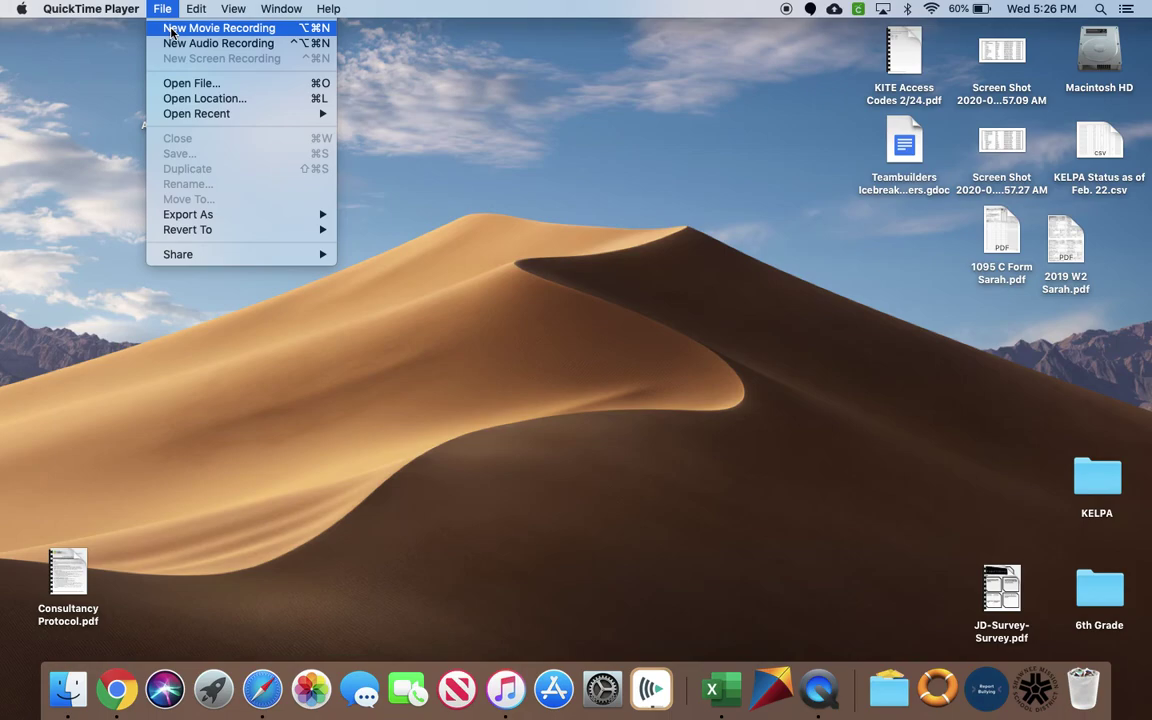
left_click(69, 172)
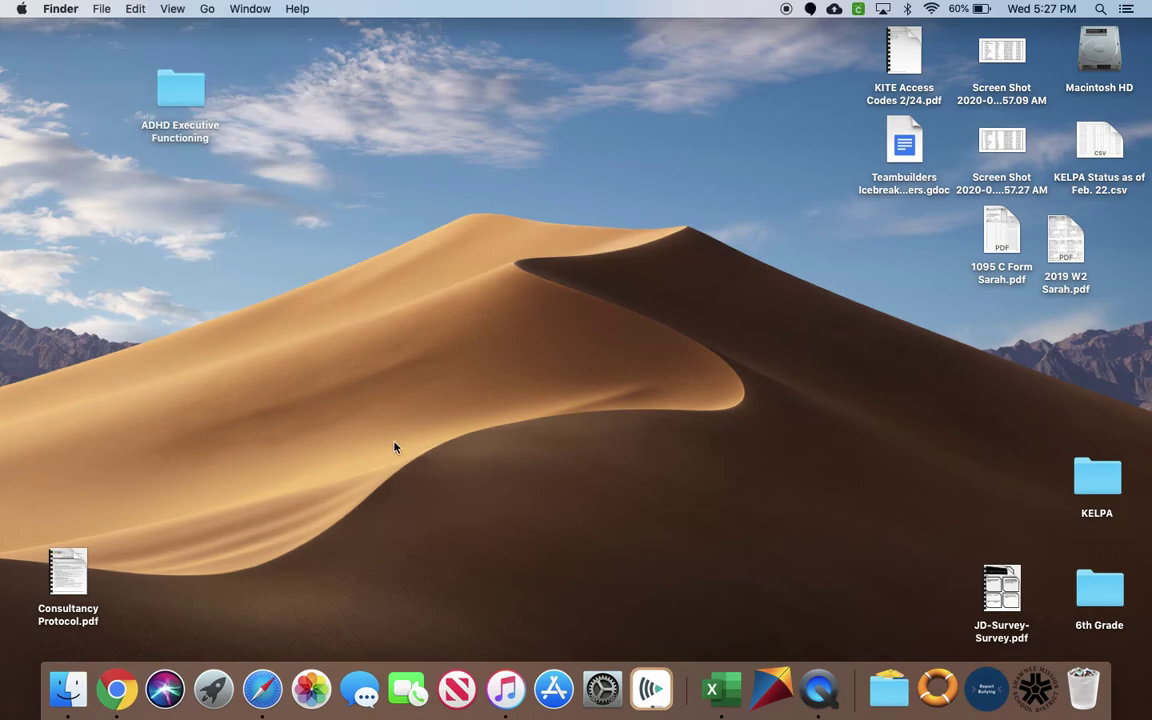
key("super+Tab")
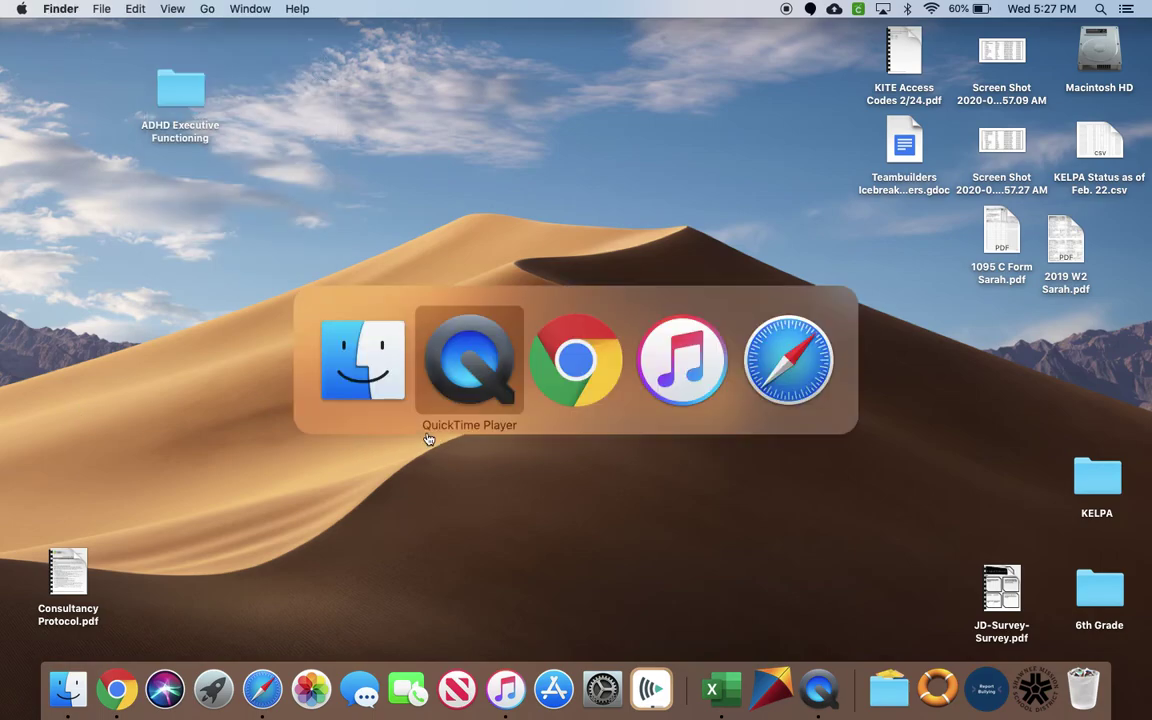
key("super+Tab")
key("super+Tab")
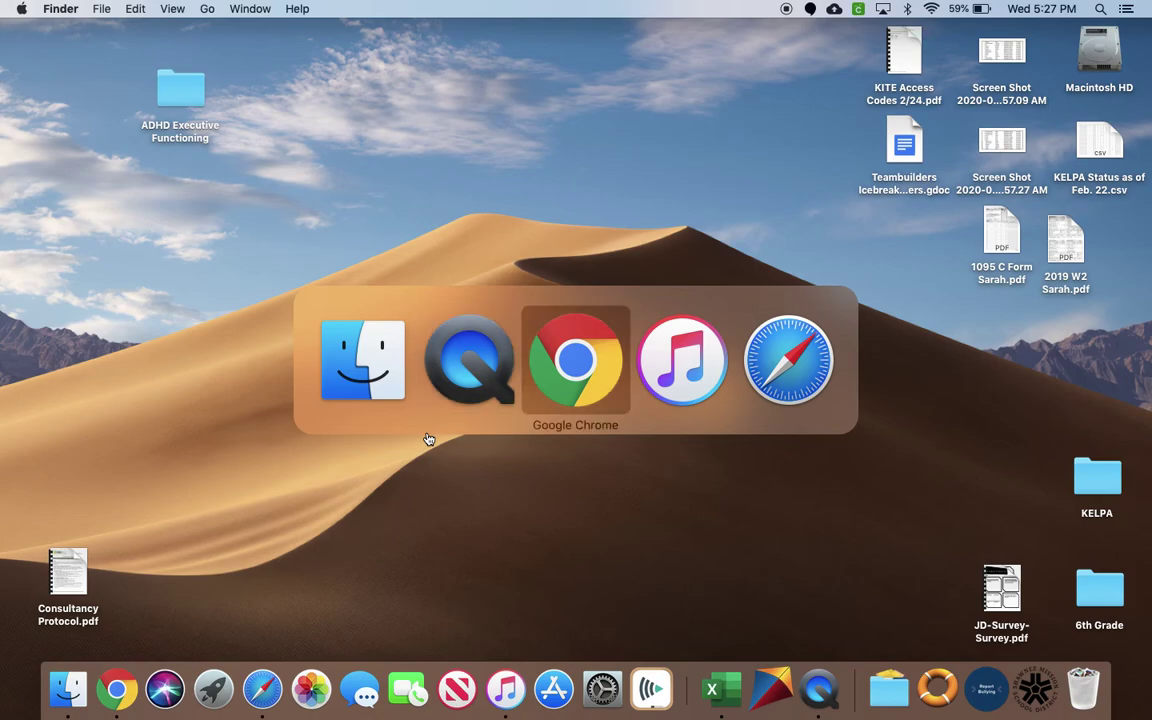
key("super+Tab")
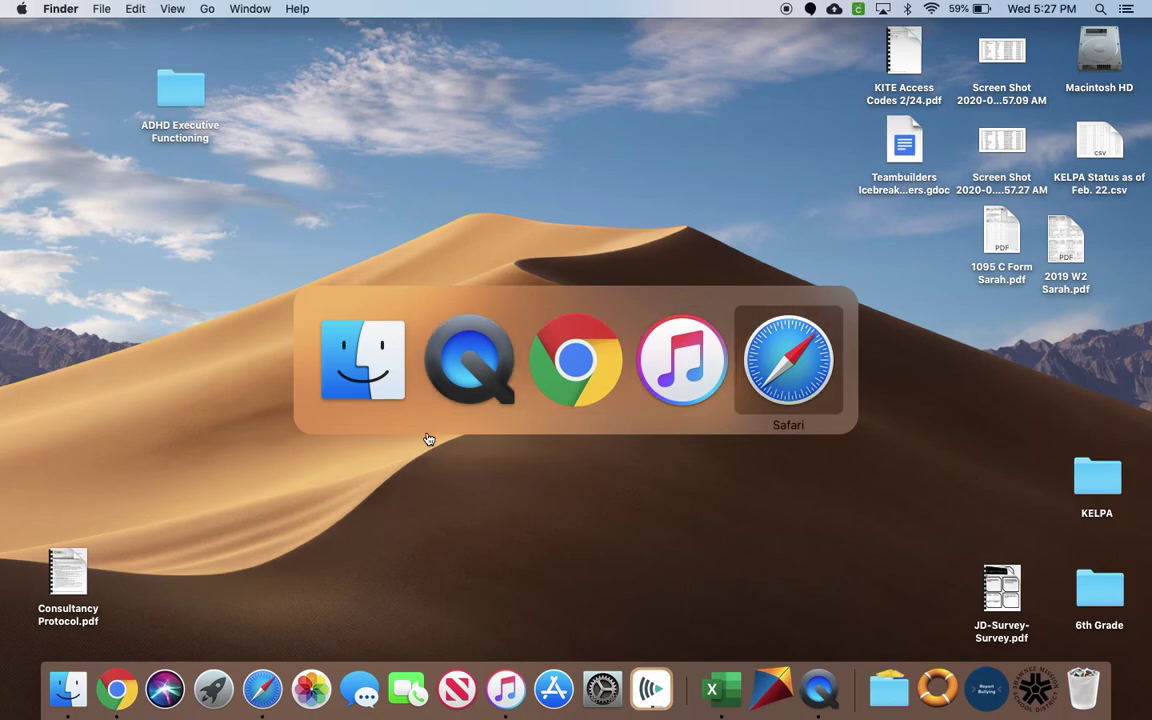
key("super+Tab")
key("super+Tab")
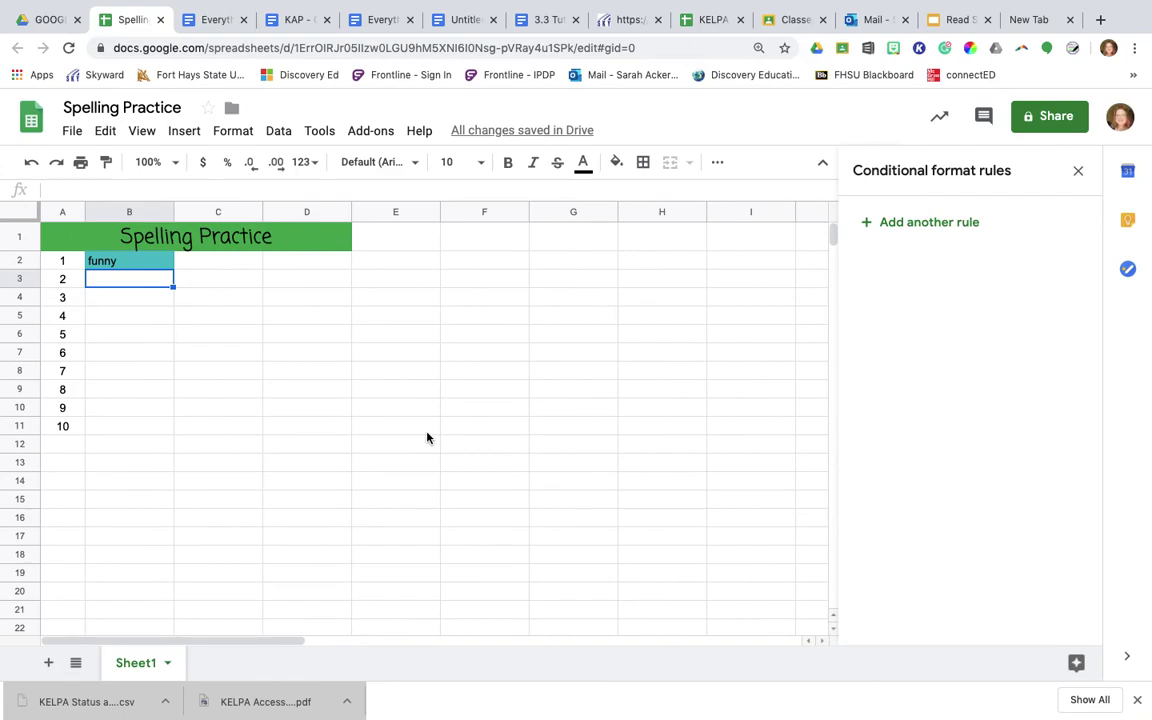
key("super+Tab")
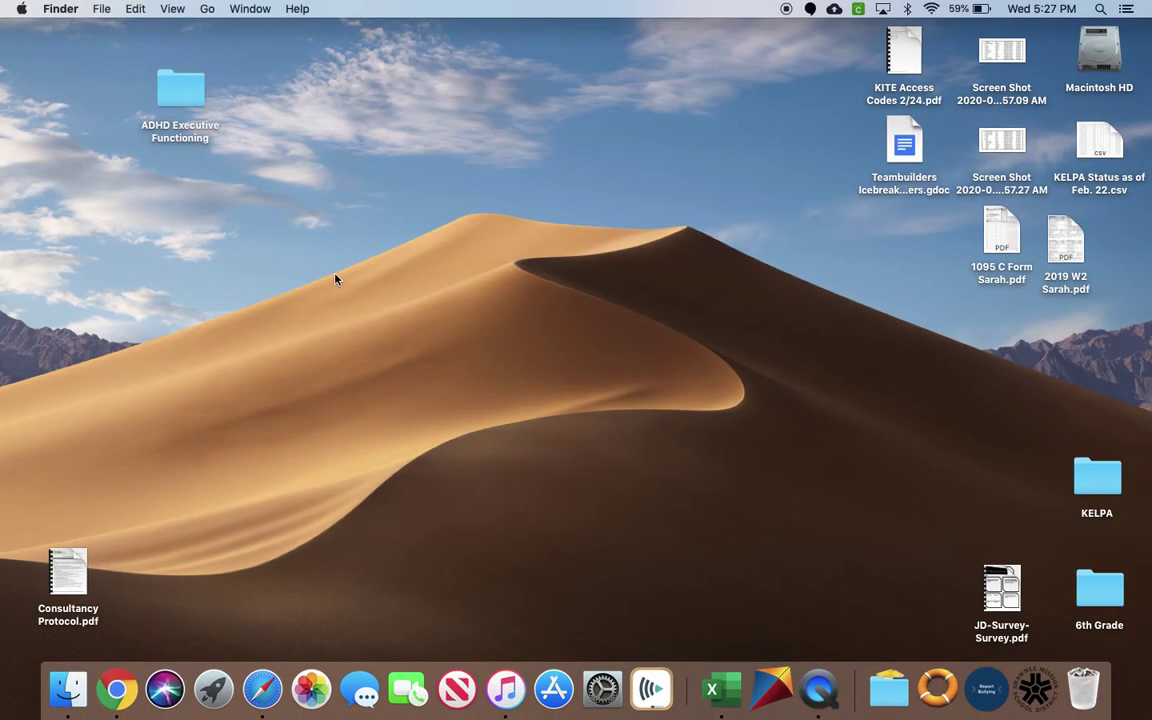
left_click(178, 8)
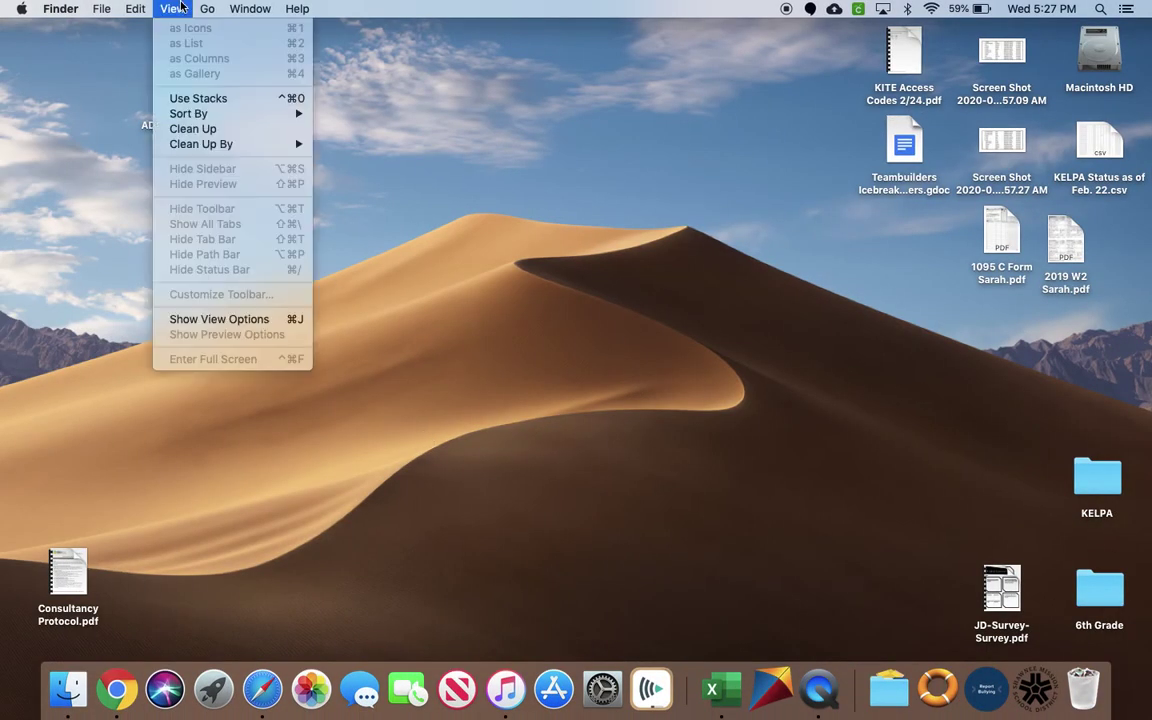
mouse_move(135, 8)
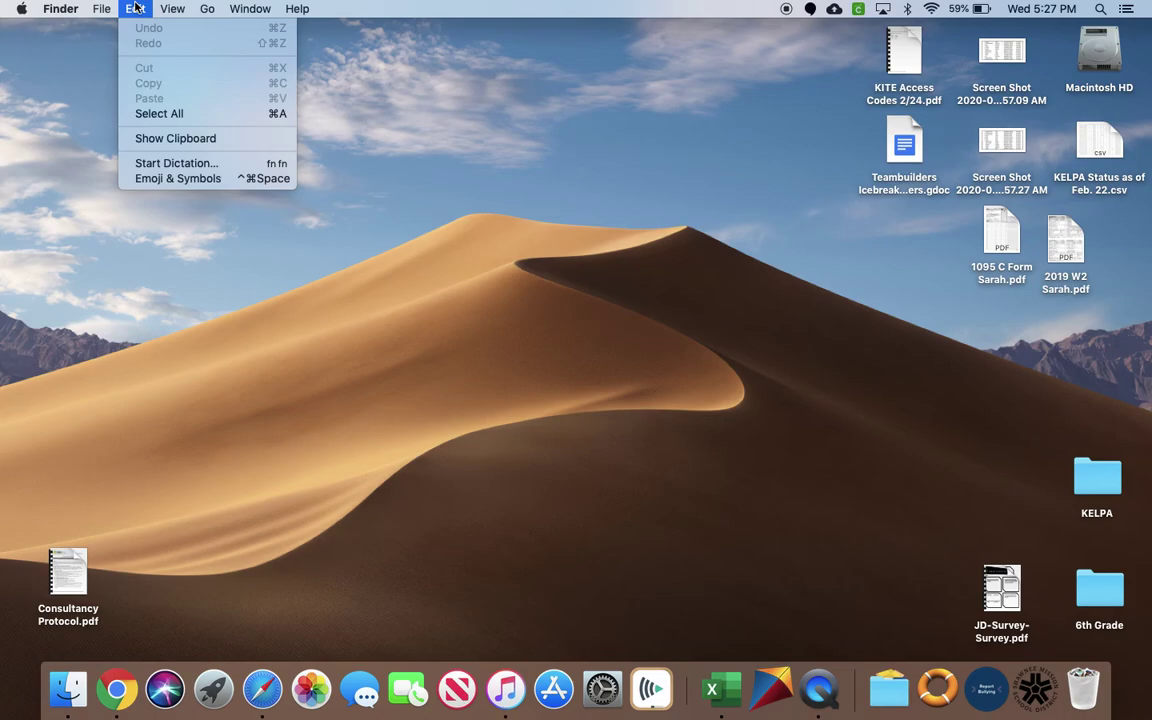
mouse_move(97, 9)
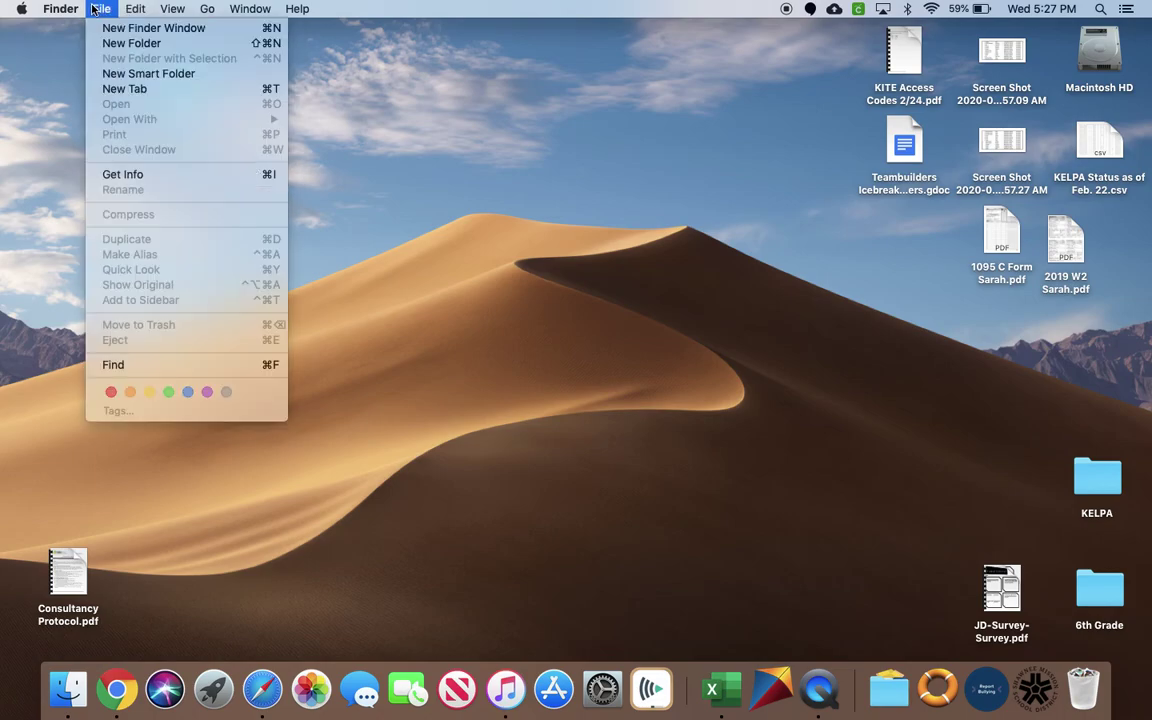
left_click(405, 224)
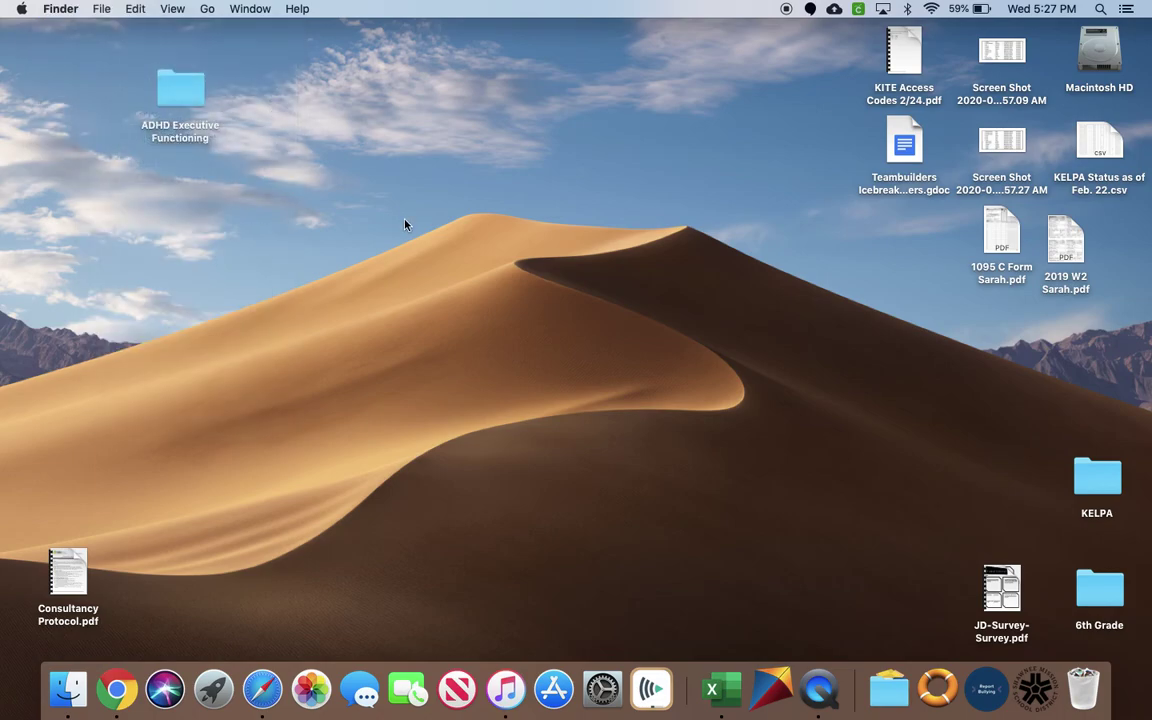
key("super+Tab")
key("super+Tab")
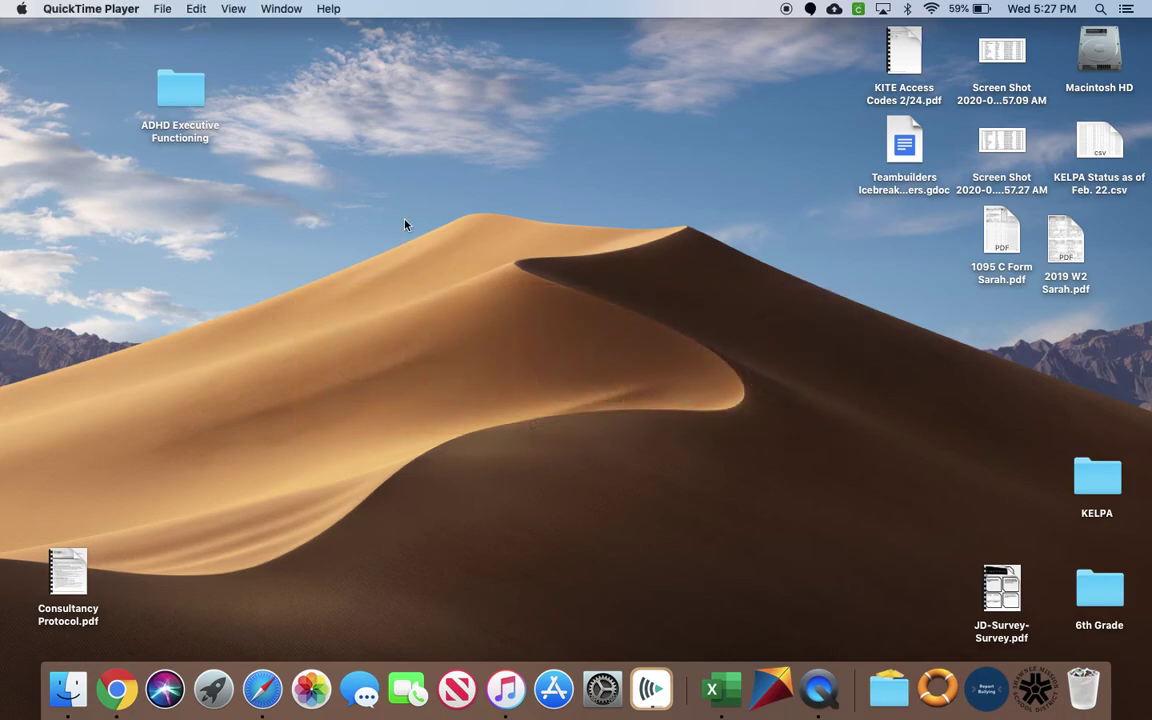
left_click(163, 10)
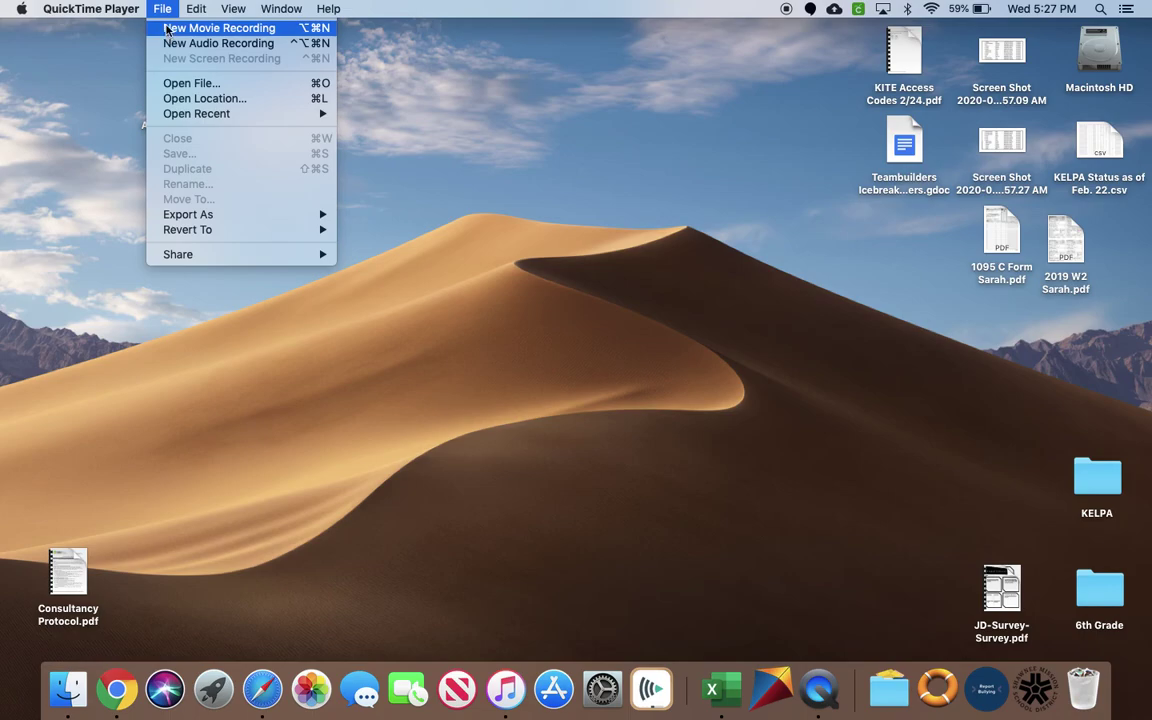
mouse_move(188, 14)
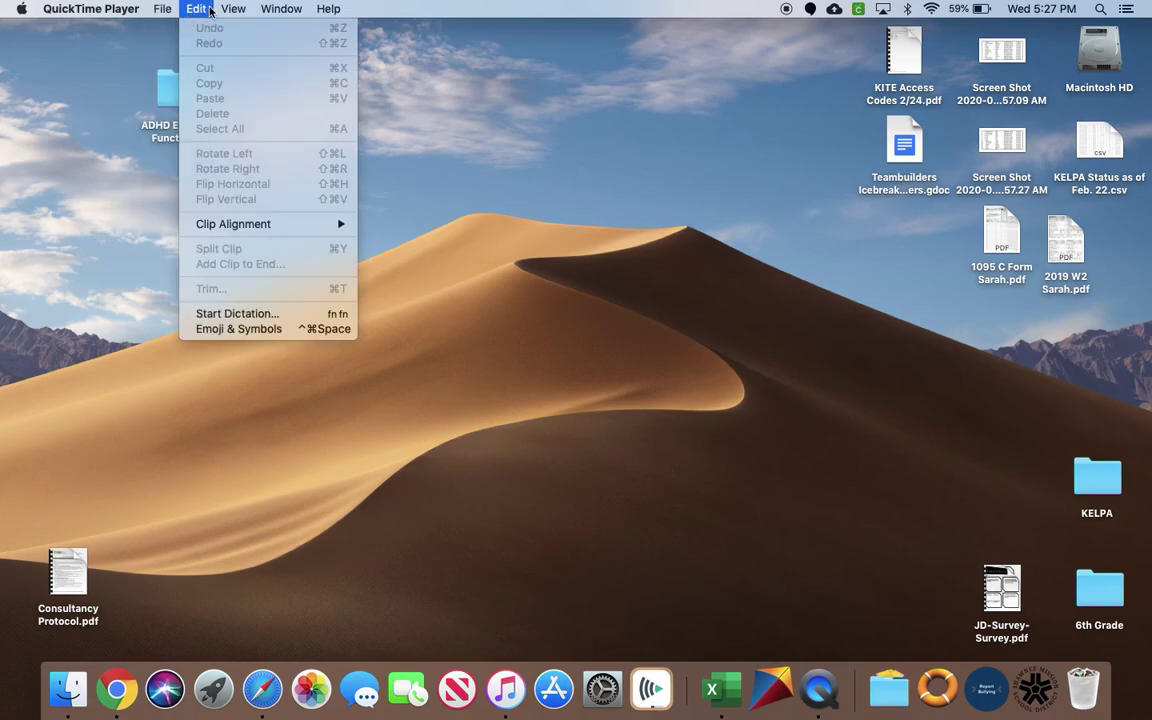
mouse_move(229, 14)
mouse_move(277, 12)
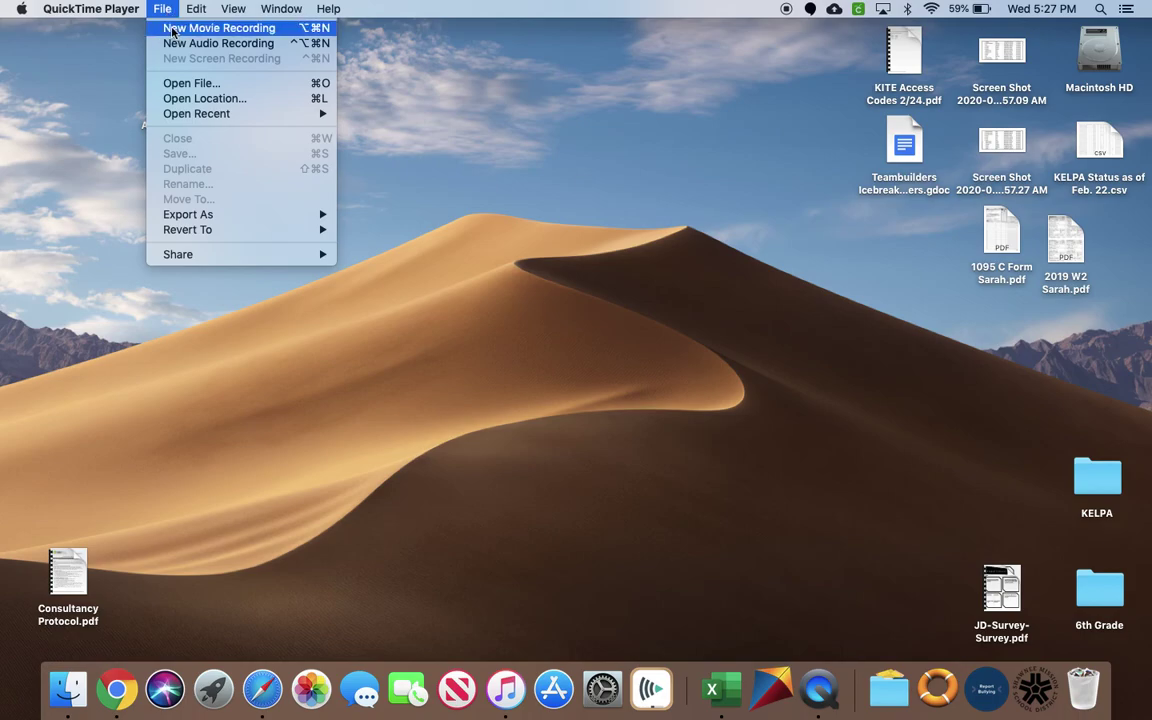
mouse_move(328, 9)
left_click(395, 376)
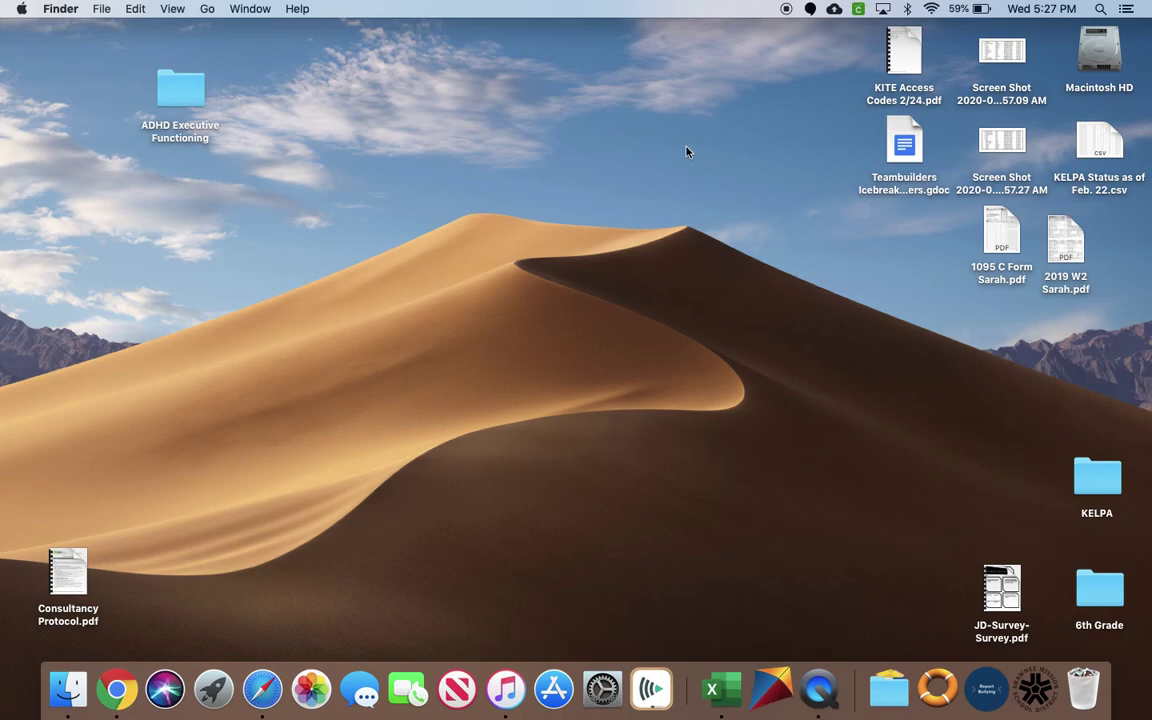
left_click(68, 8)
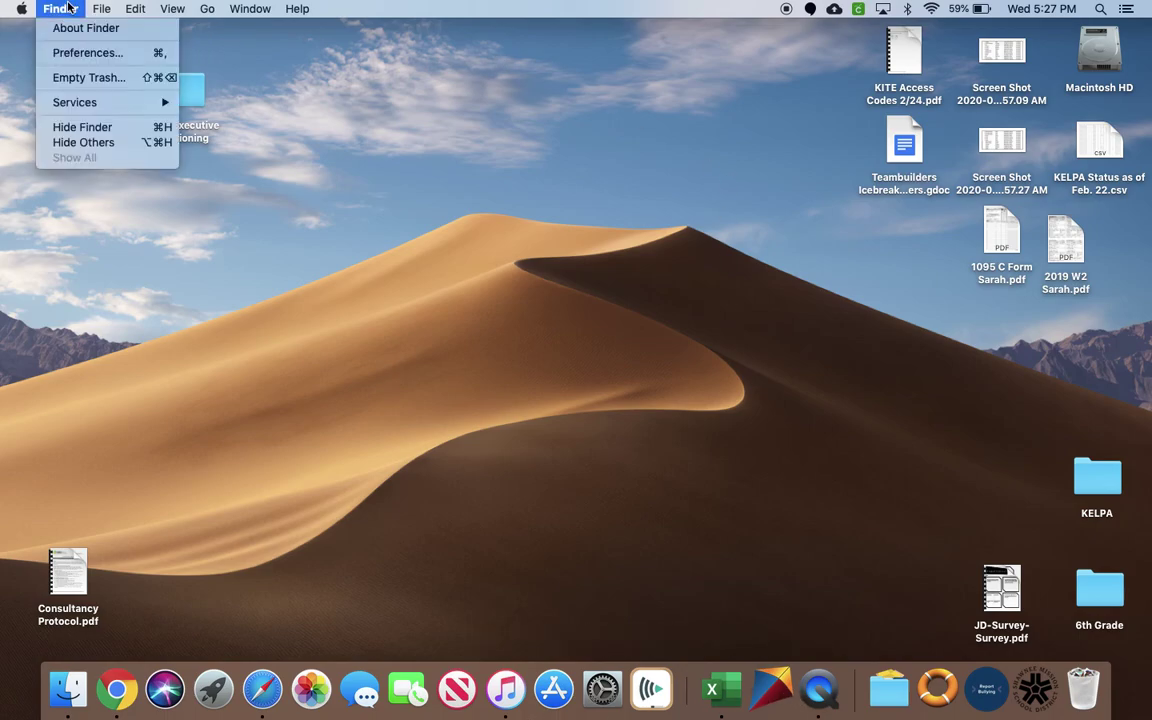
mouse_move(26, 8)
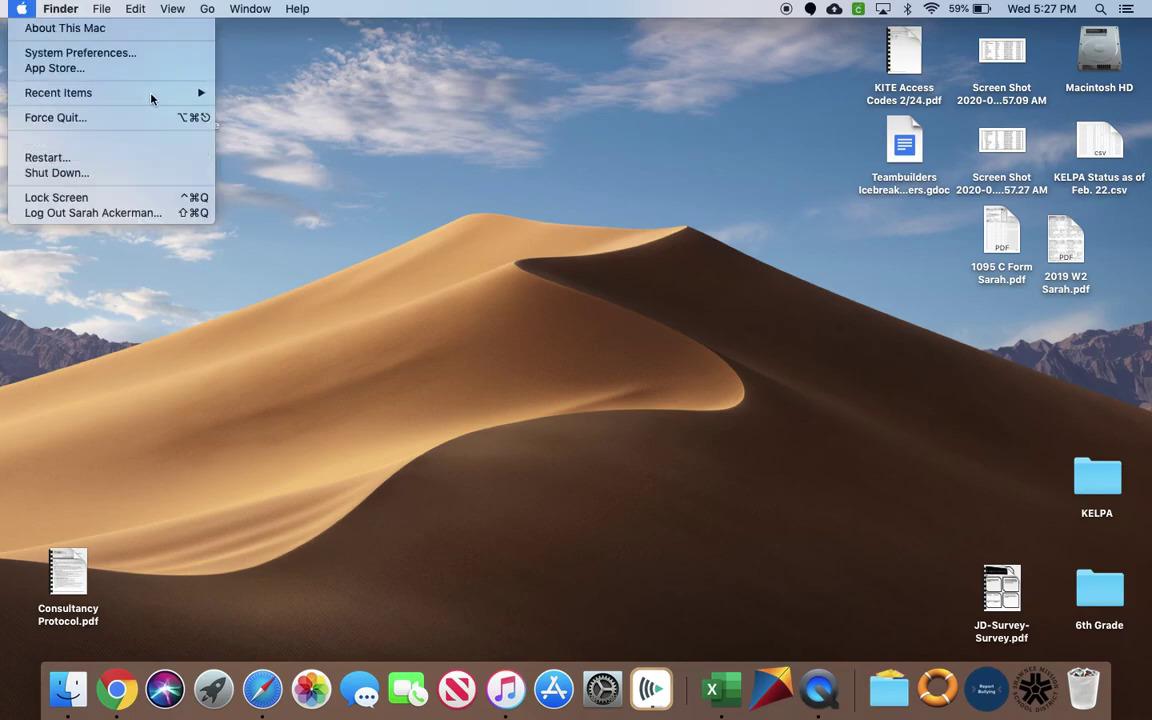
left_click(379, 147)
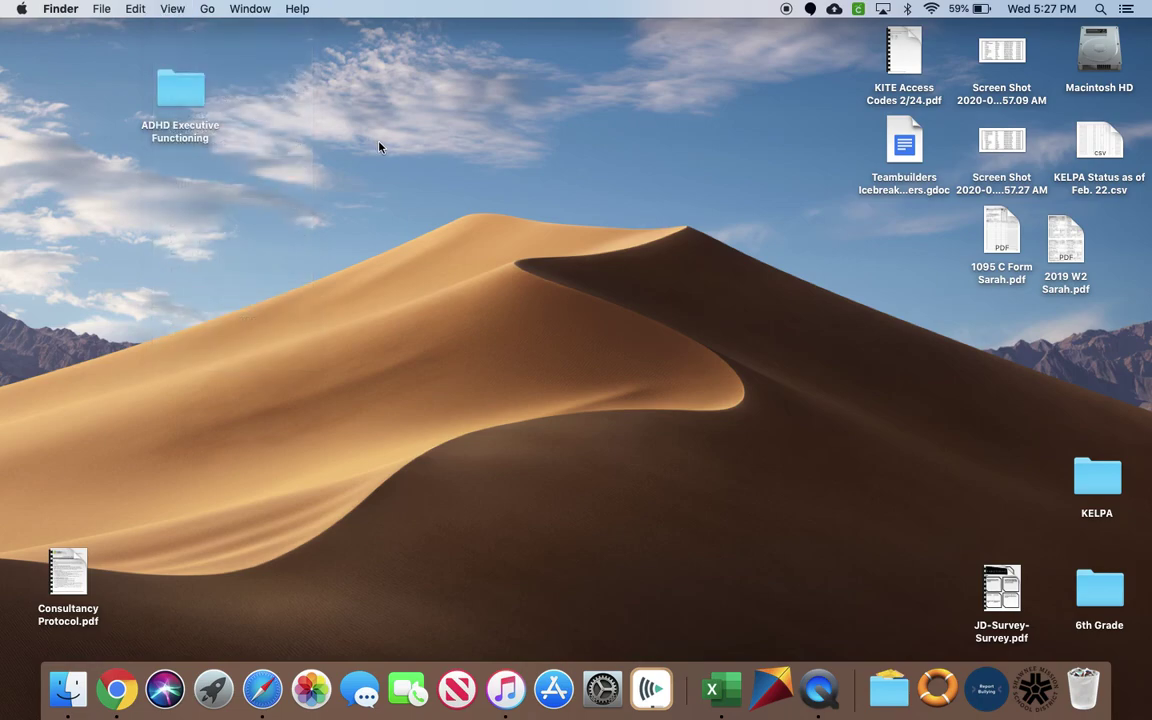
Switch to QuickTime Player and quit it.
key("super+Tab")
left_click(122, 10)
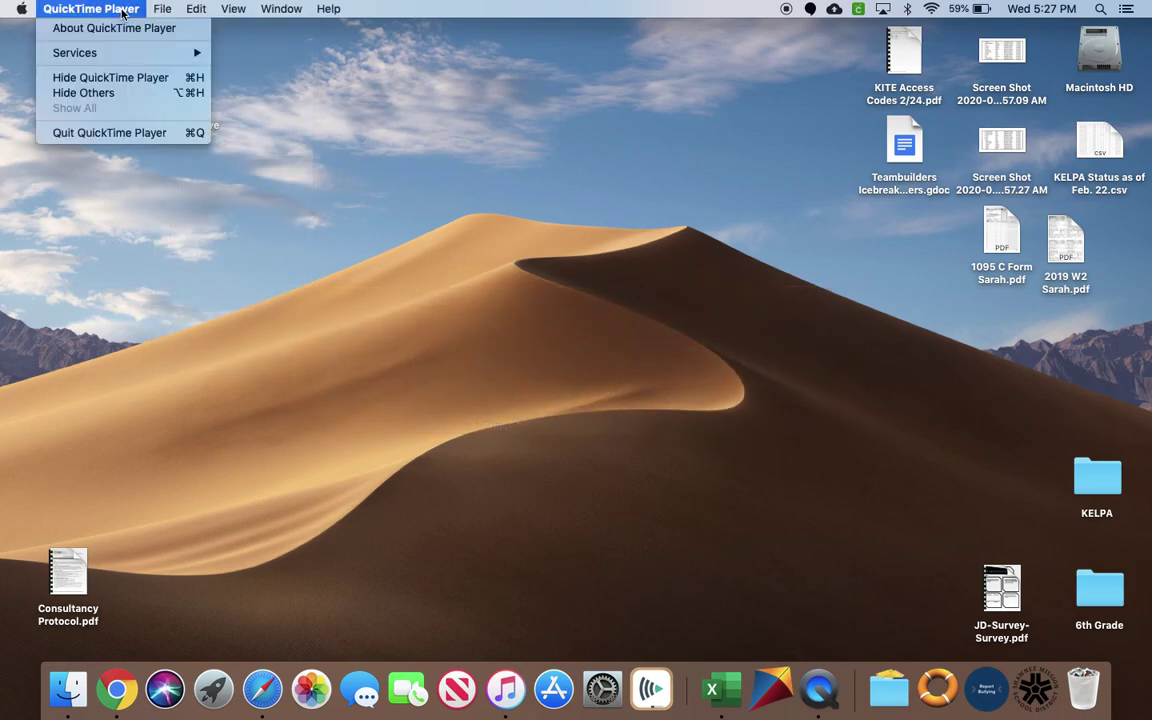
left_click(107, 128)
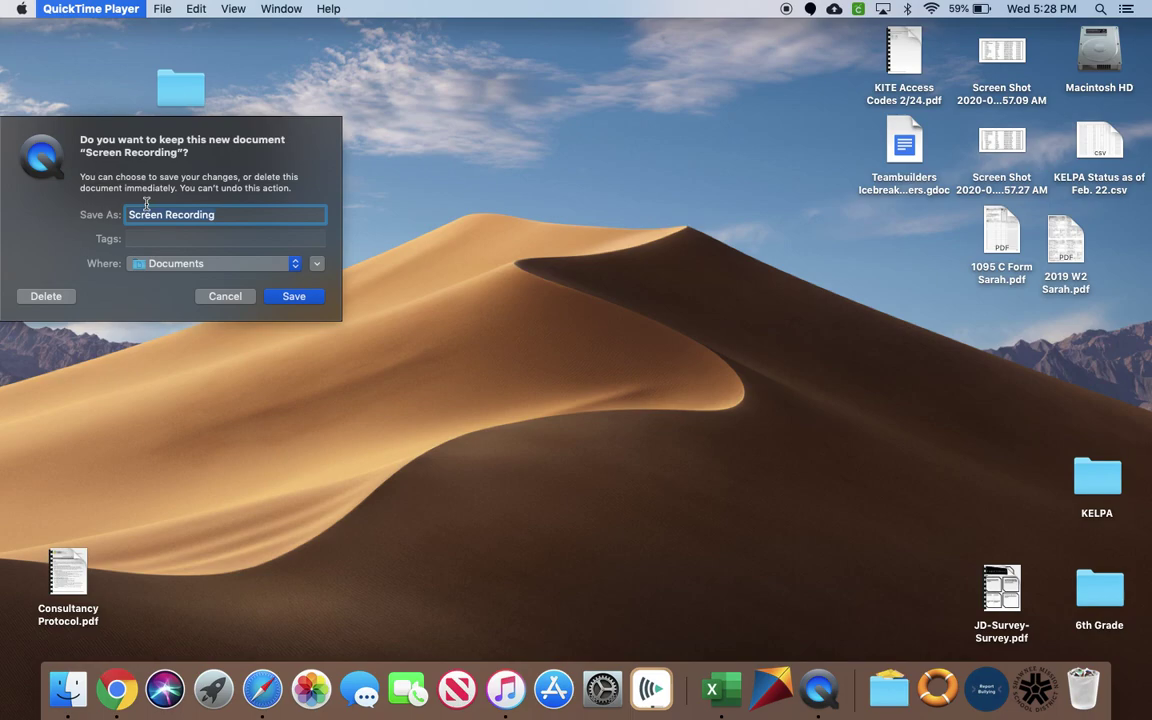
Name the unsaved screen recording "Spelling Practice" and choose Desktop as its save location.
type("Spp")
type("lling ")
type("Practice")
left_click(169, 265)
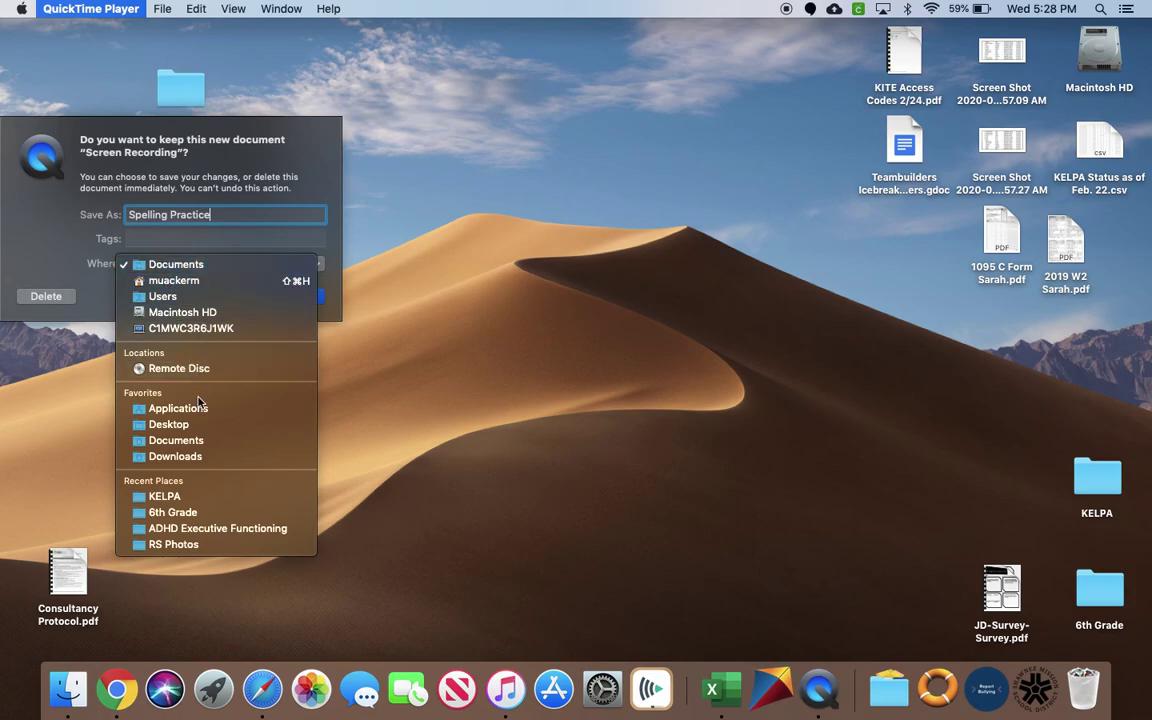
left_click(194, 427)
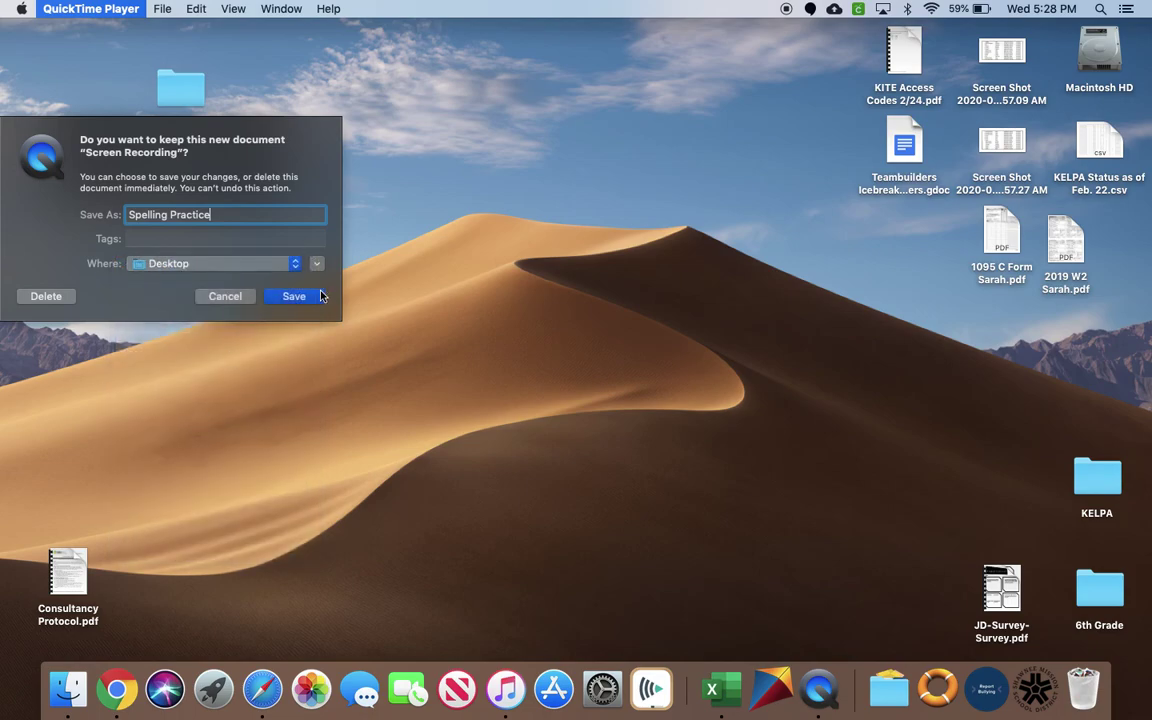